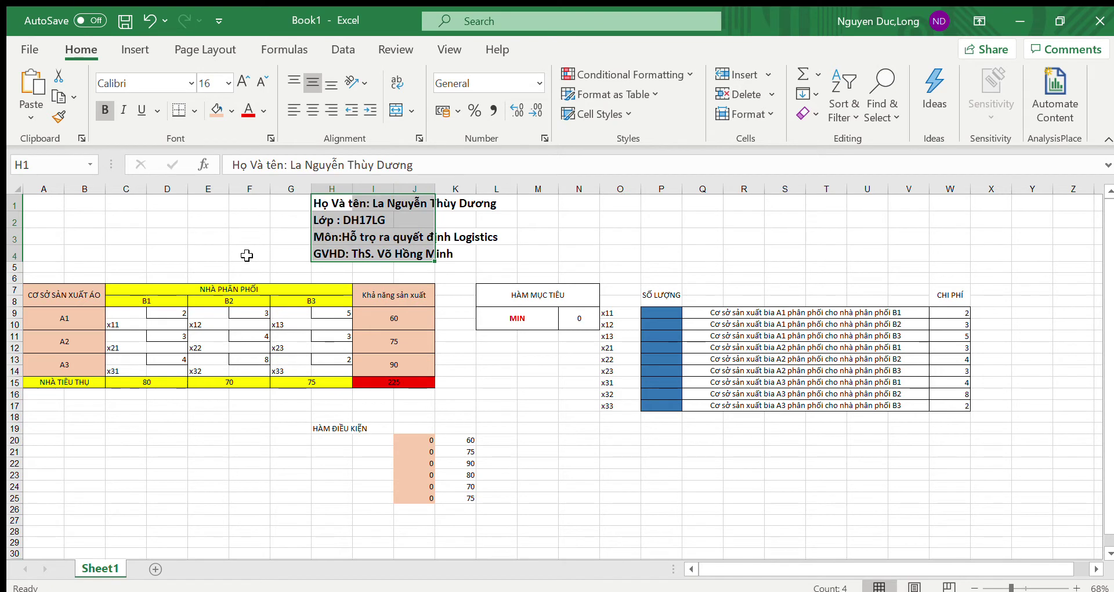
# Correct the spelling in the course title in cell H3 to "Môn:Hỗ trợ ra quyết định Logistics"
pyautogui.click(249, 254)
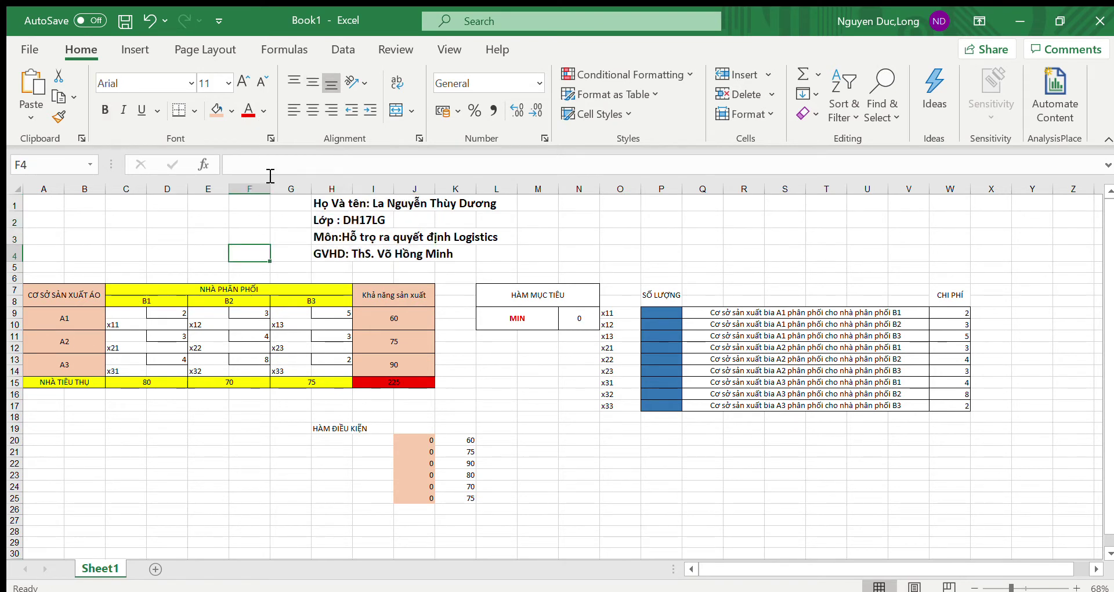
pyautogui.click(349, 242)
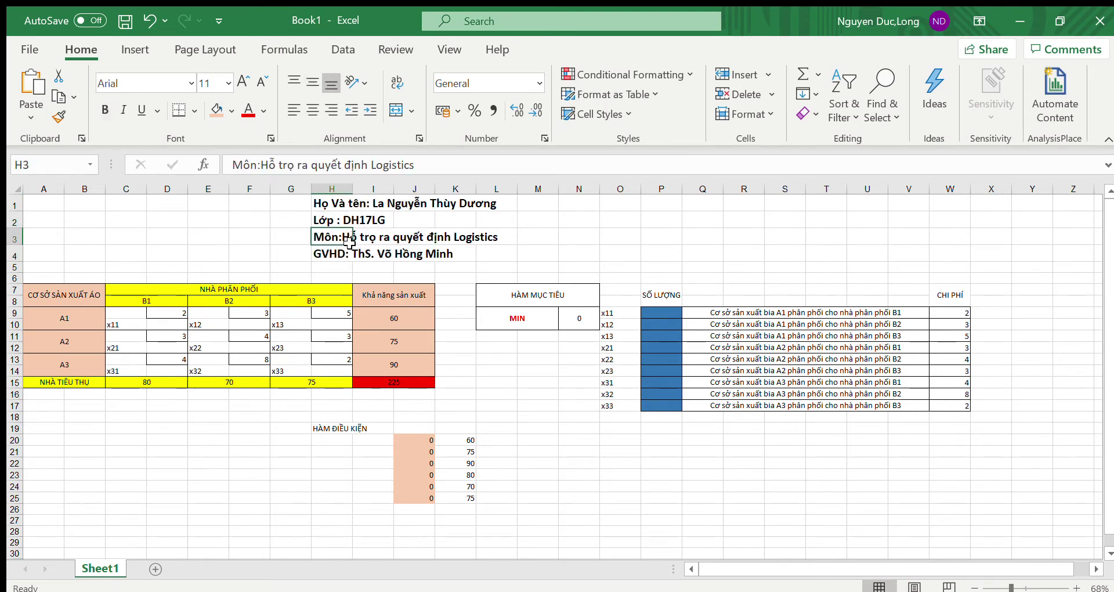
pyautogui.click(294, 167)
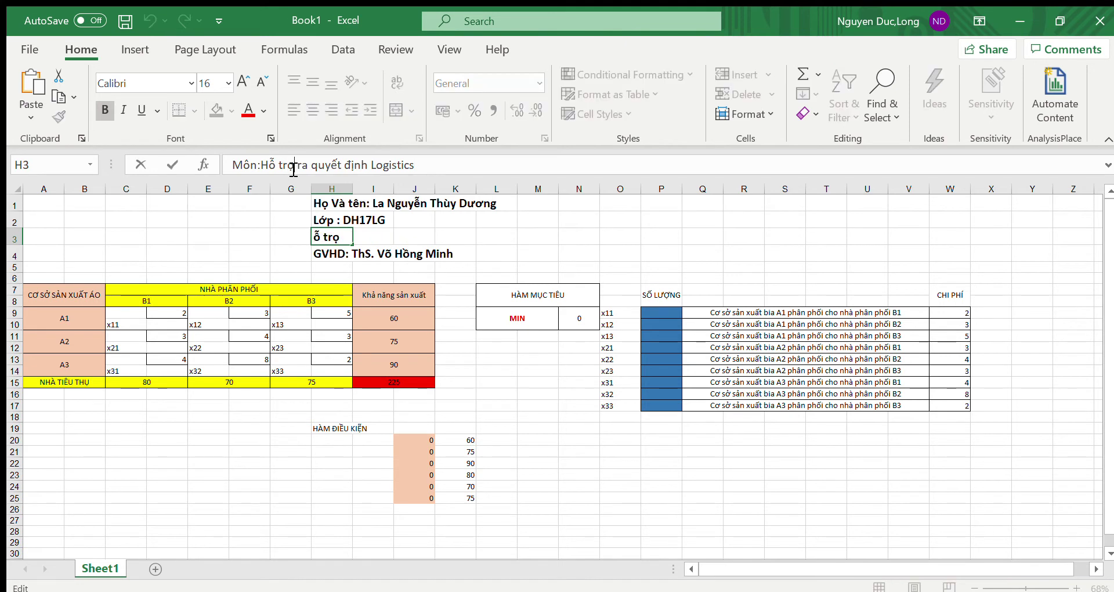
pyautogui.press('BackSpace')
pyautogui.write('ơ')
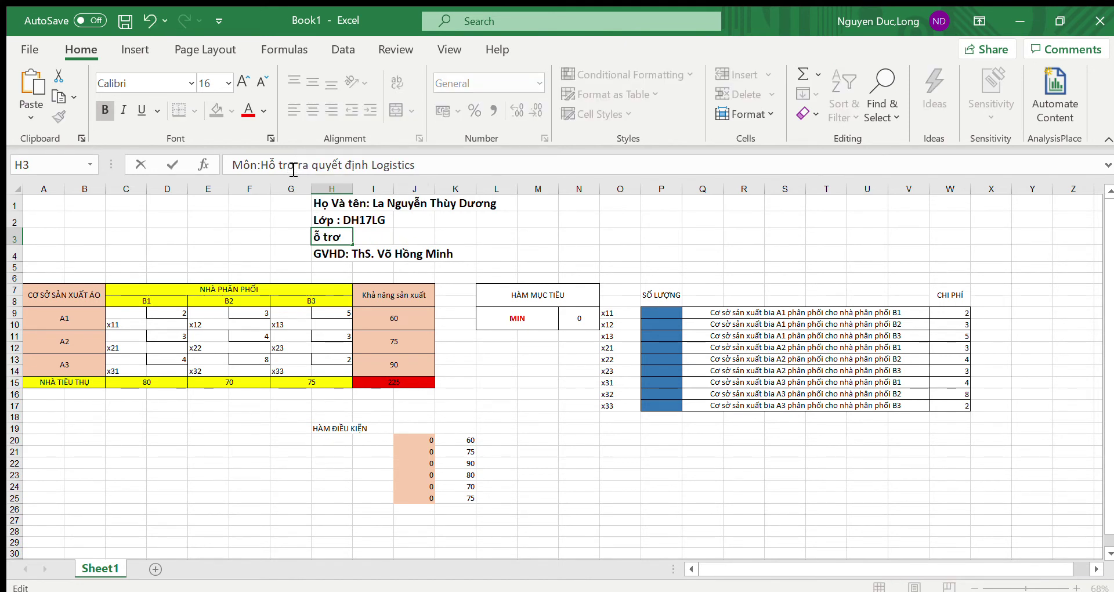
pyautogui.click(303, 350)
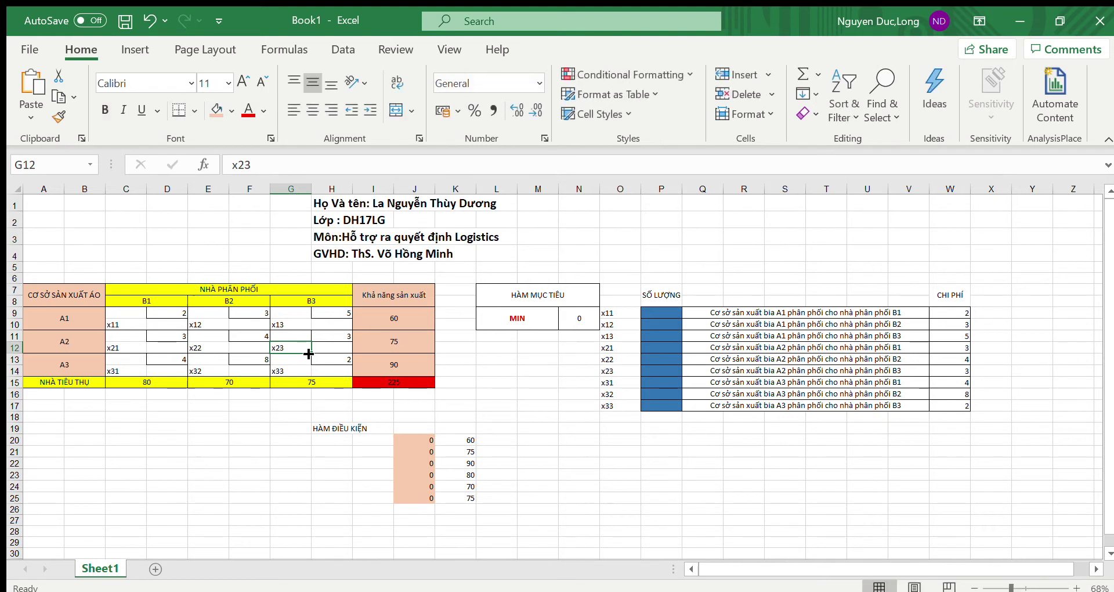
# Examine the objective function formula in the MIN cell N9 and the quantity and cost cells it references
pyautogui.click(80, 297)
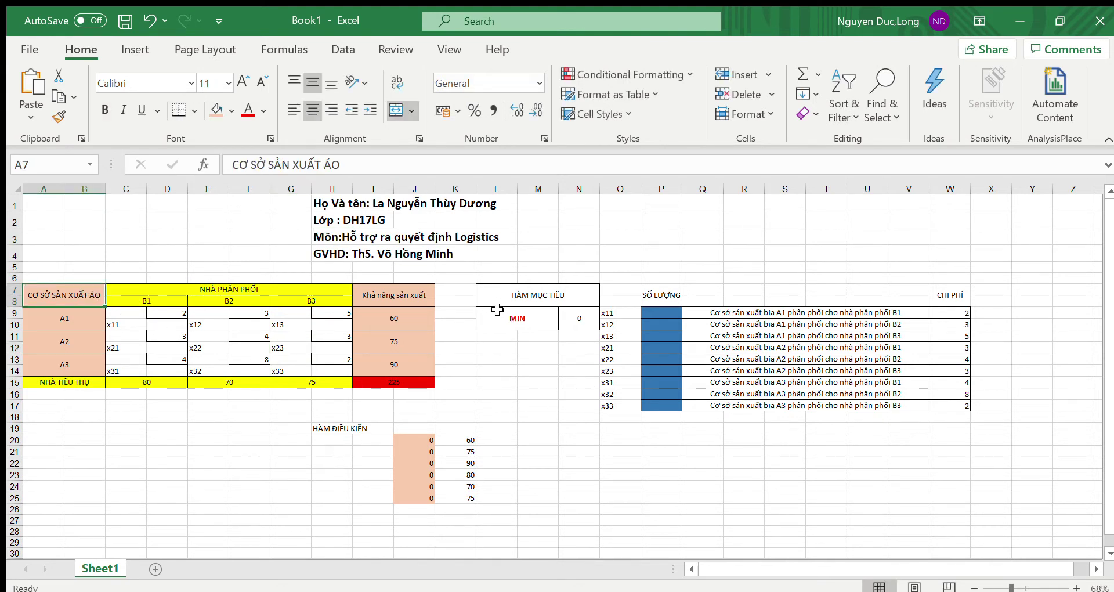
pyautogui.click(568, 316)
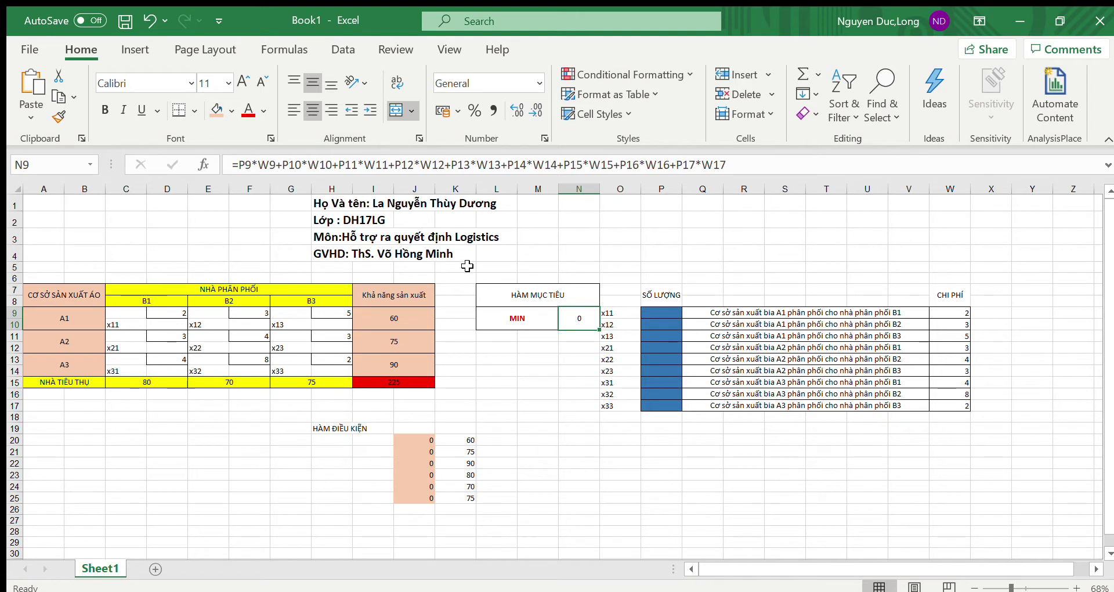
pyautogui.click(242, 165)
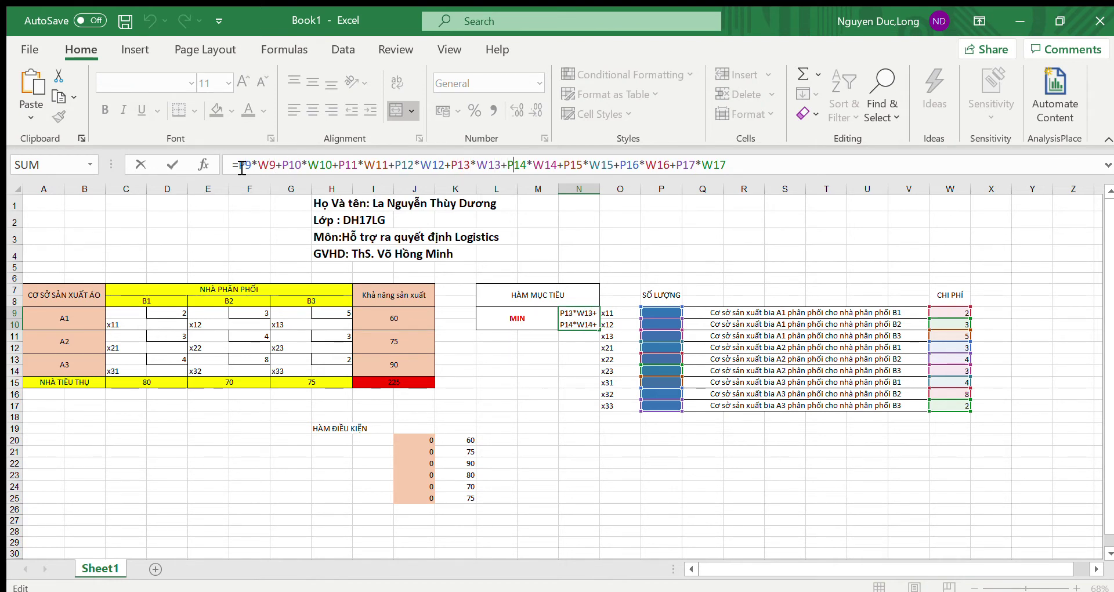
pyautogui.press('Right')
pyautogui.press('Right')
pyautogui.press('Right')
pyautogui.press('Return')
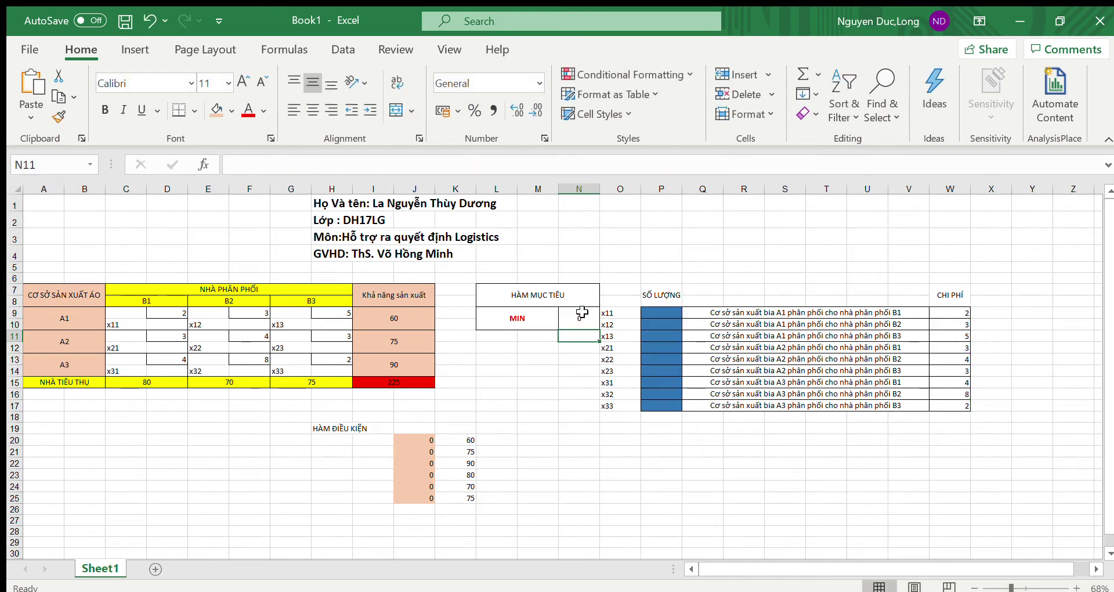
# Replace the content of constraint cell J20 with the formula =P9+P10+P11 for source A1's shipped quantities
pyautogui.click(401, 438)
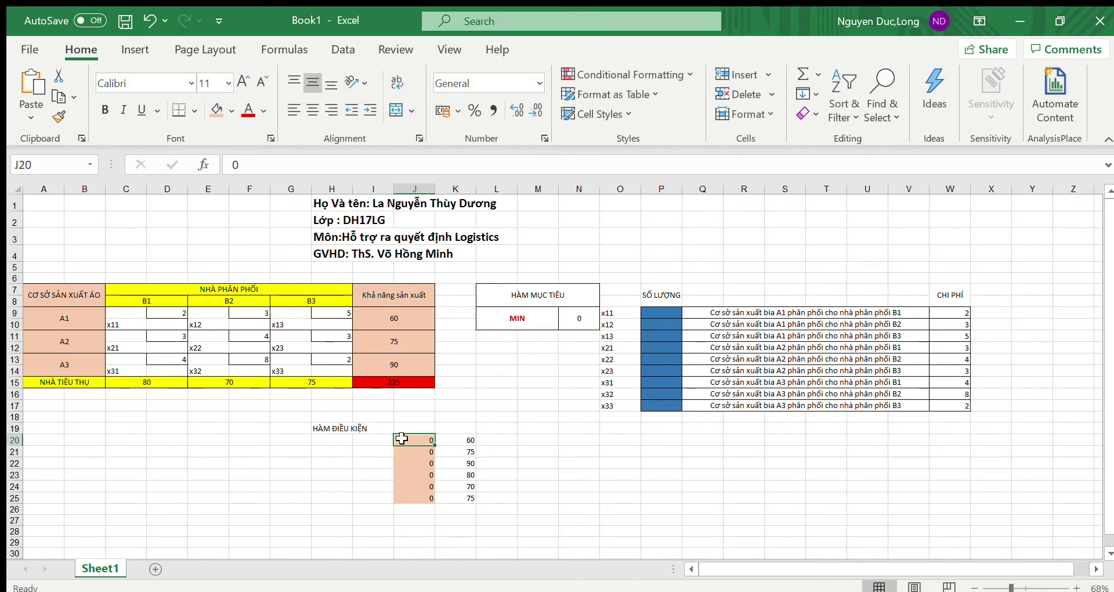
pyautogui.click(248, 161)
pyautogui.press('BackSpace')
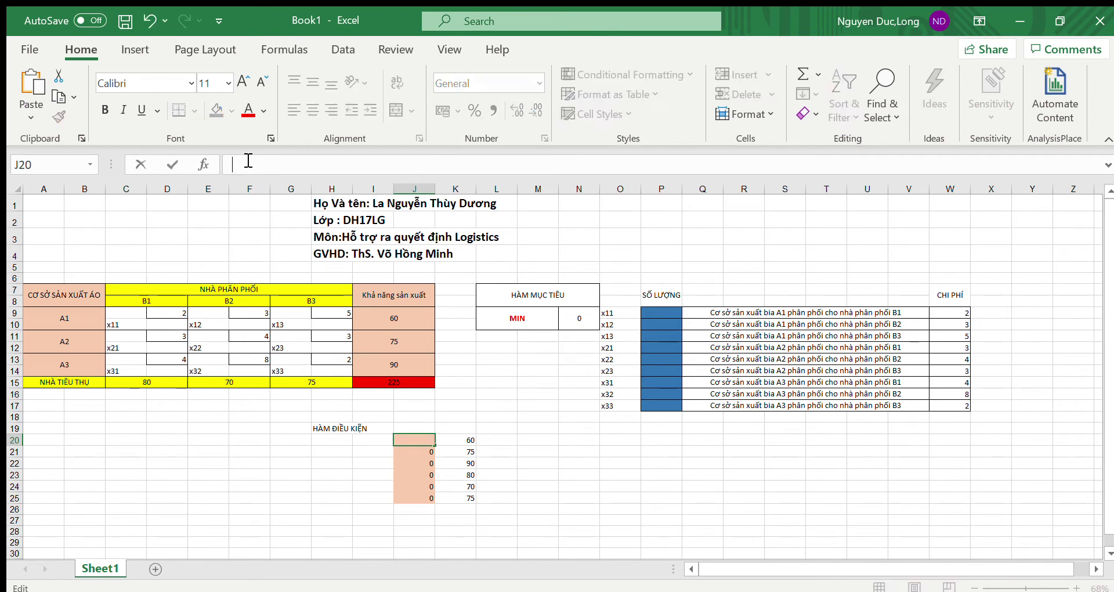
pyautogui.write('=')
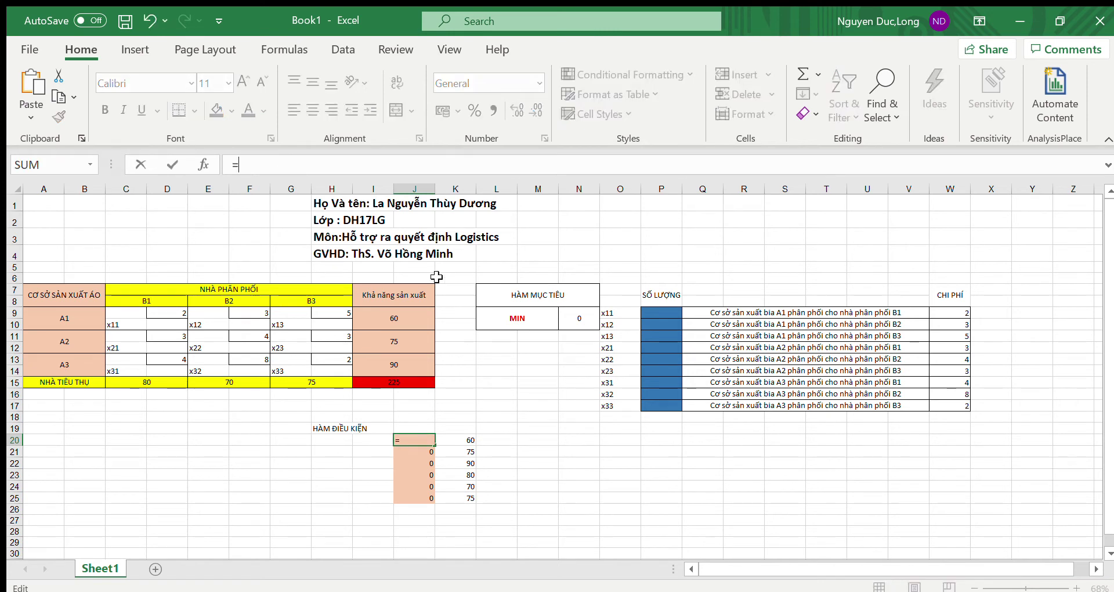
pyautogui.click(653, 313)
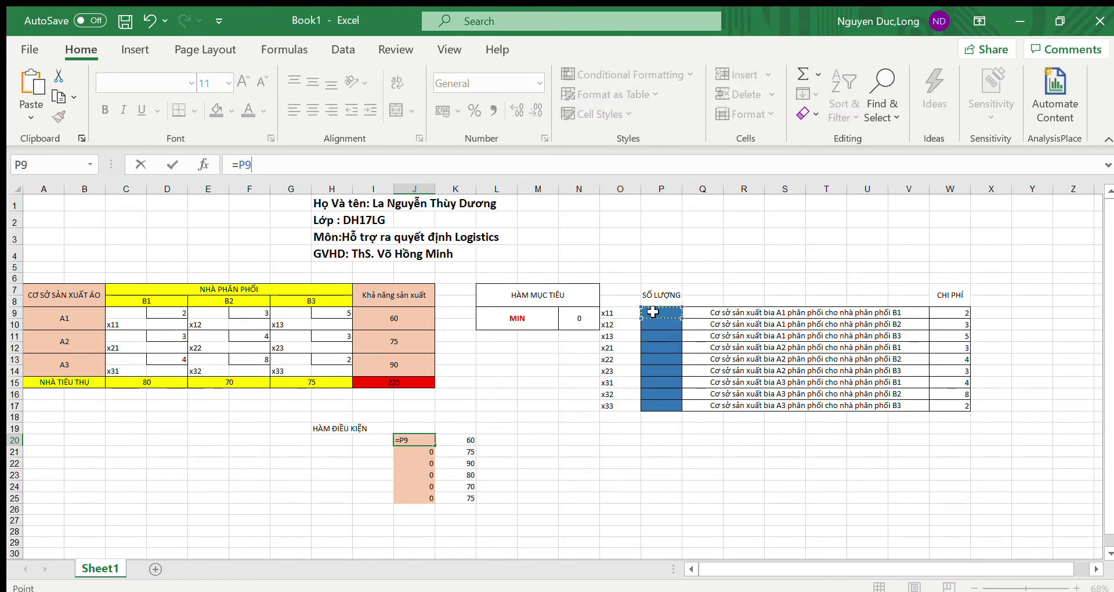
pyautogui.write('+')
pyautogui.click(658, 325)
pyautogui.write('+')
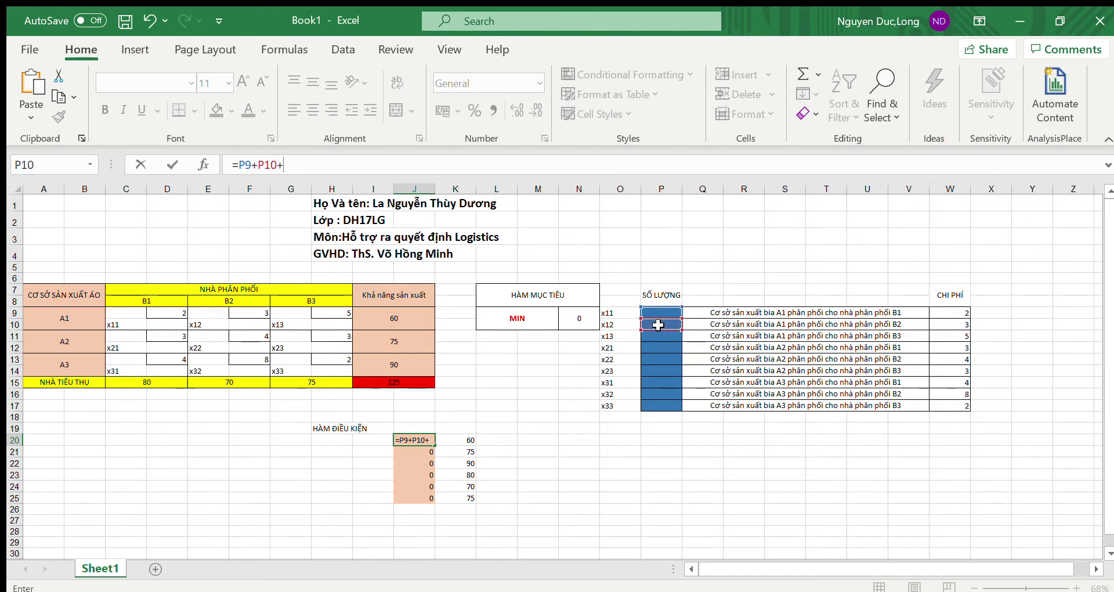
pyautogui.click(660, 334)
pyautogui.write('+')
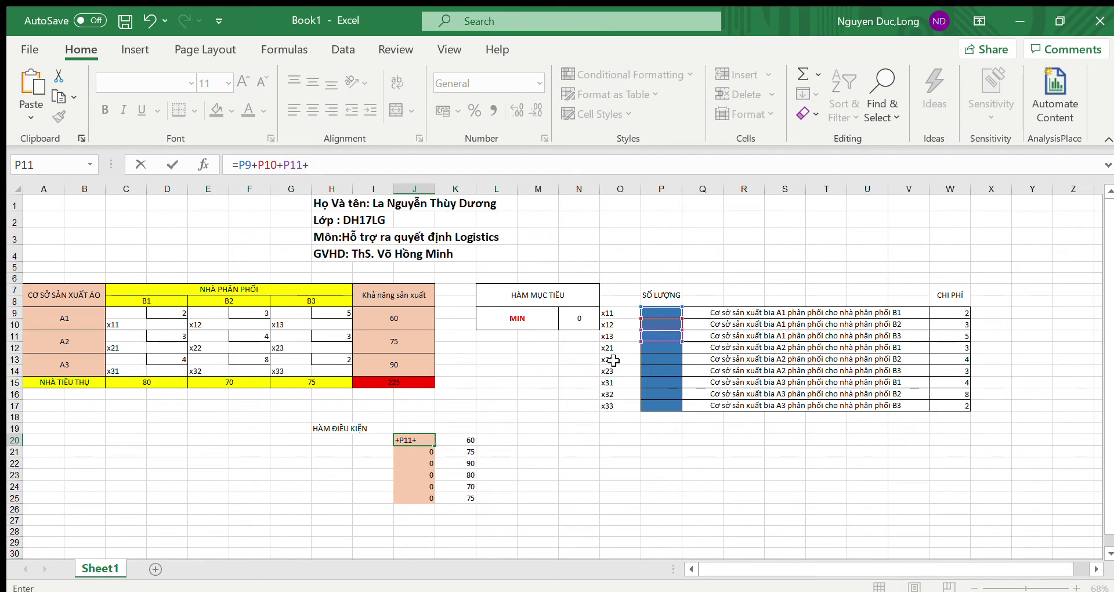
pyautogui.press('BackSpace')
pyautogui.press('Return')
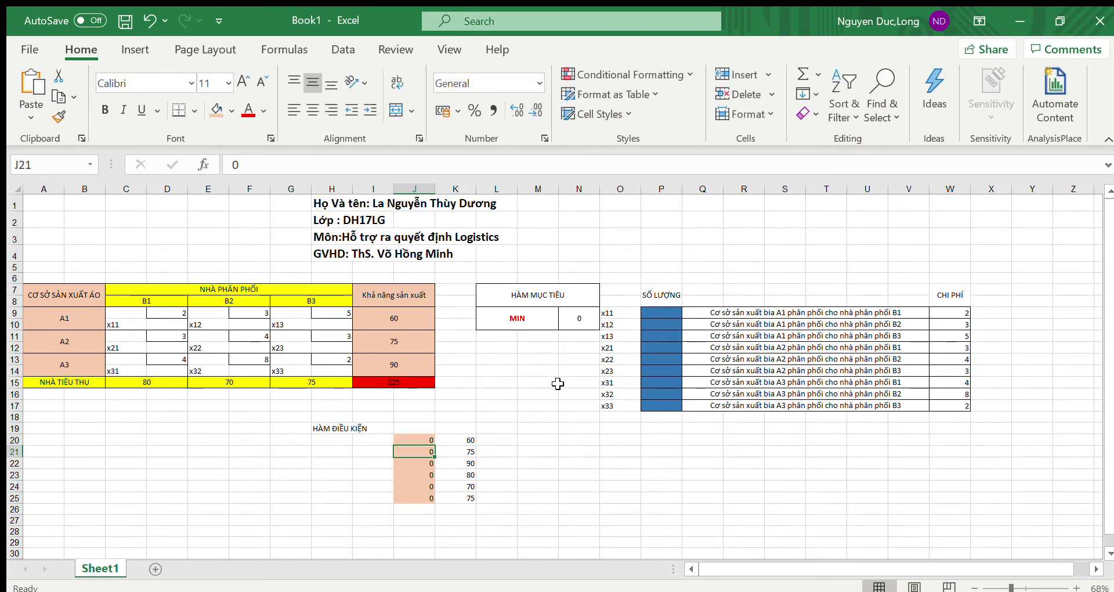
# Enter the formula =P12+P13+P14 in constraint cell J21 for source A2's shipped quantities
pyautogui.write('=')
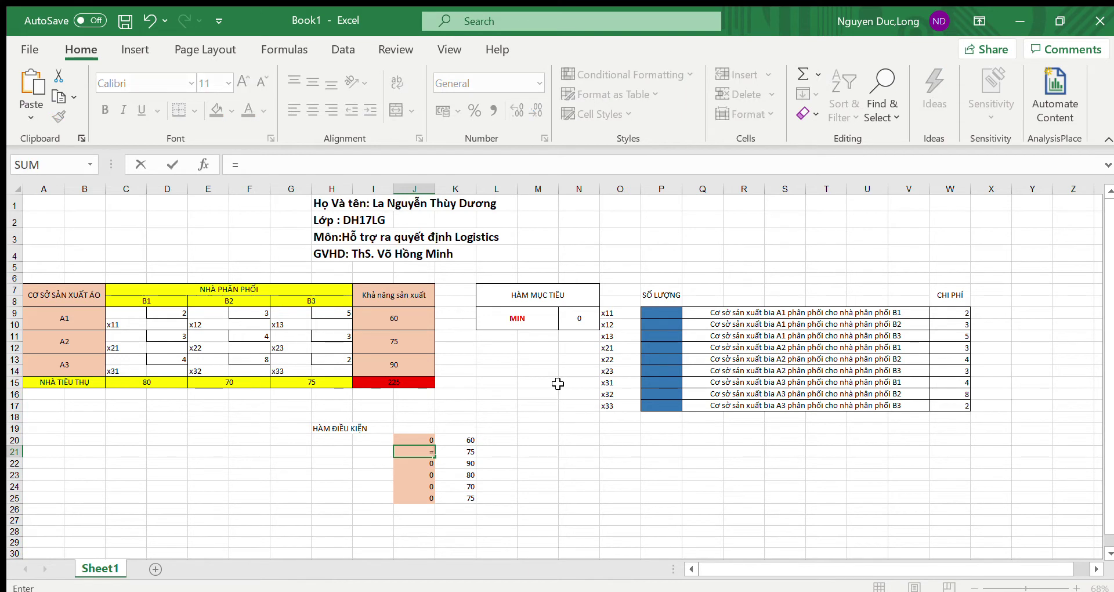
pyautogui.click(668, 346)
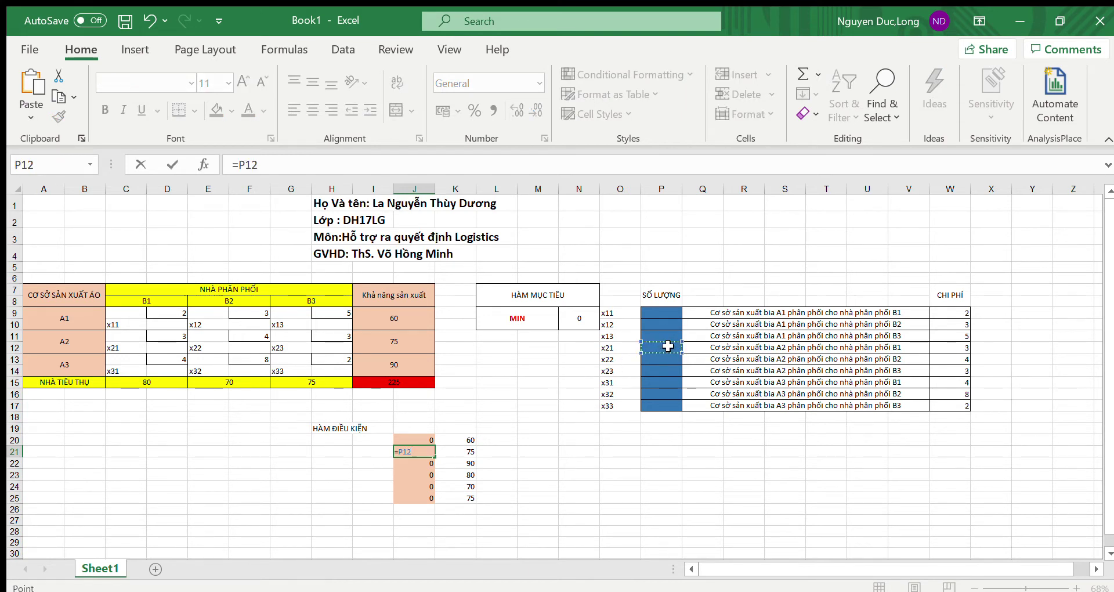
pyautogui.write('+')
pyautogui.click(660, 360)
pyautogui.write('+')
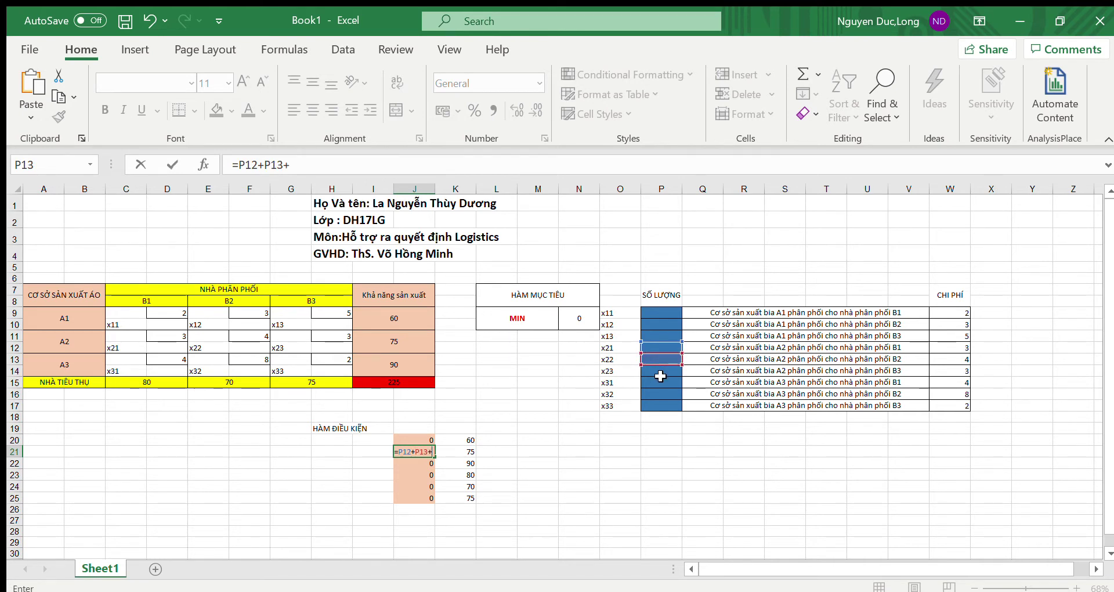
pyautogui.click(660, 379)
pyautogui.click(657, 369)
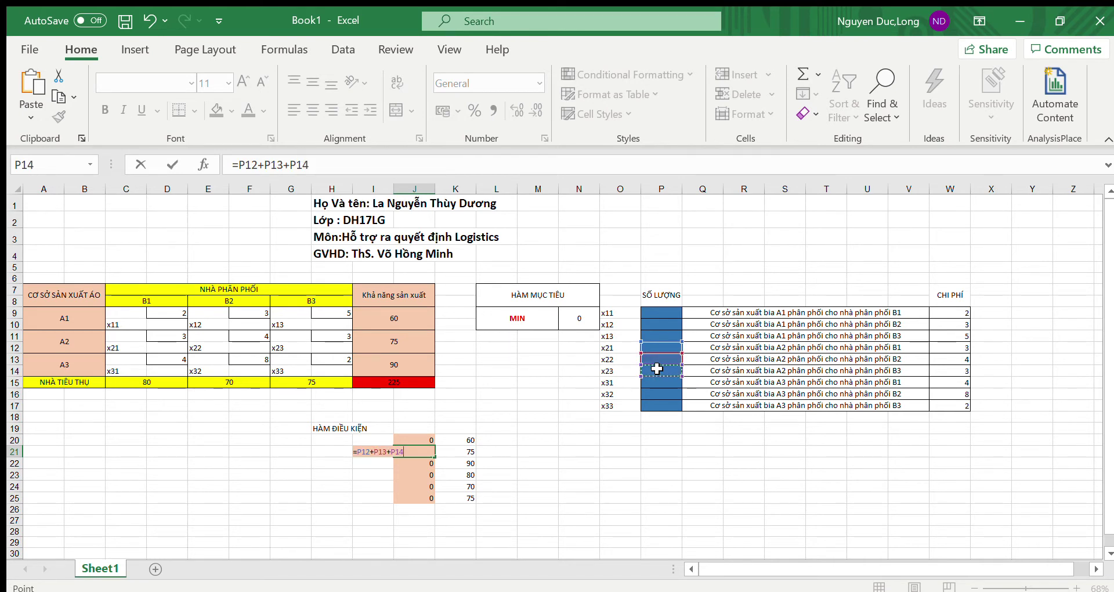
pyautogui.press('Return')
# Enter the formula =P15+P16+P17 in constraint cell J22 for source A3's shipped quantities
pyautogui.press('BackSpace')
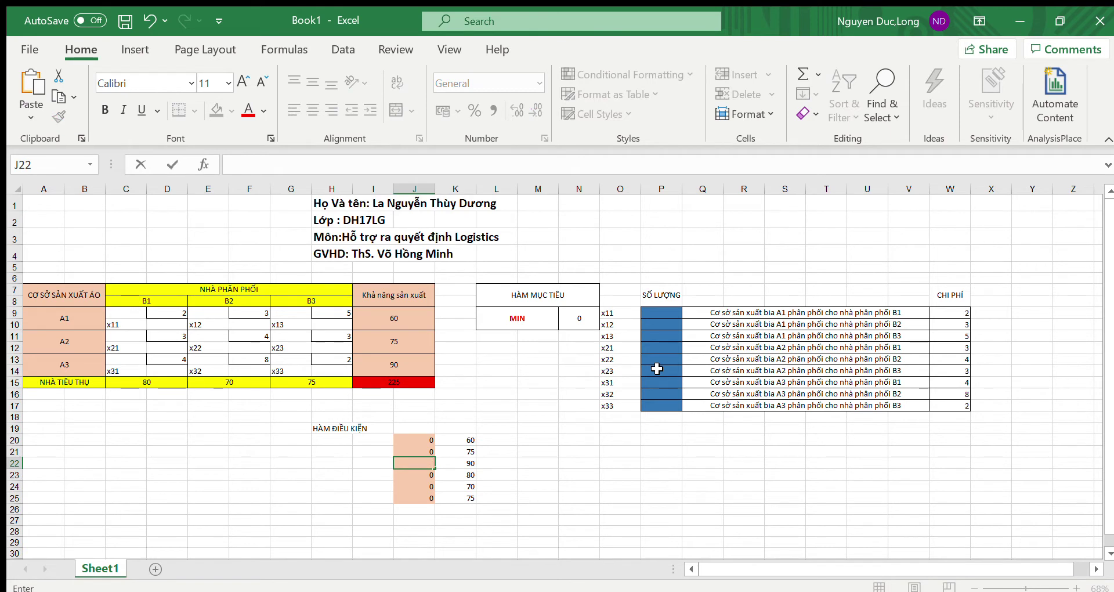
pyautogui.write('=')
pyautogui.click(657, 383)
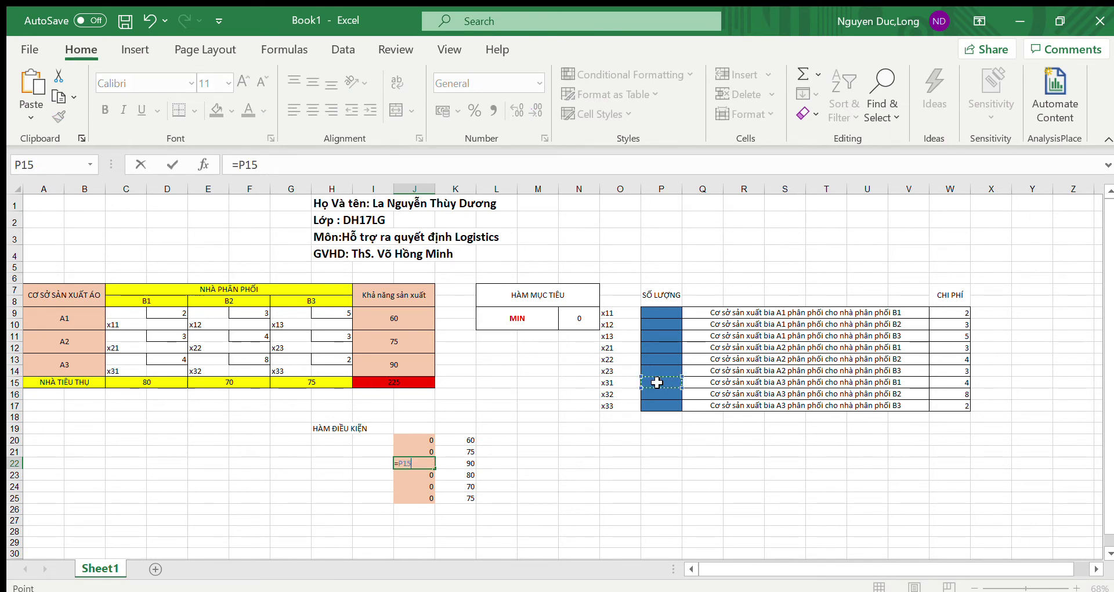
pyautogui.write('+')
pyautogui.click(658, 394)
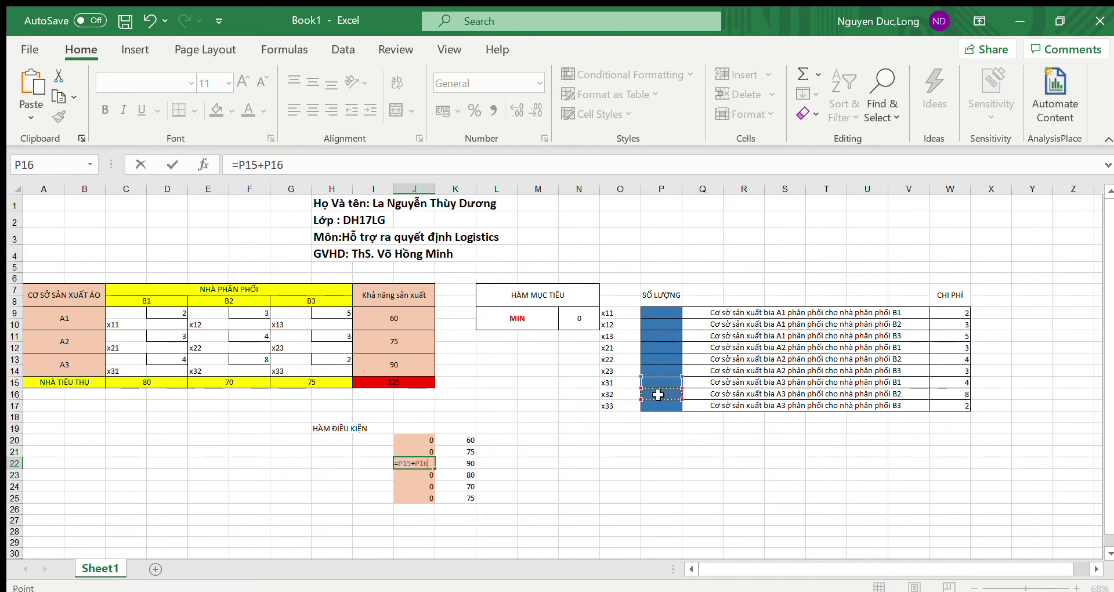
pyautogui.write('+')
pyautogui.click(658, 411)
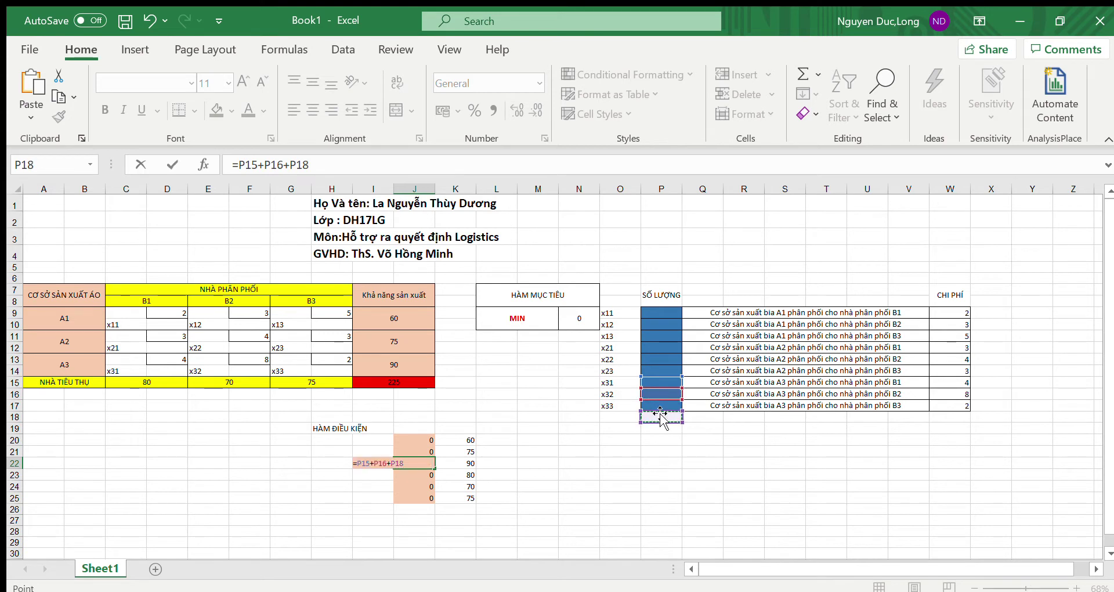
pyautogui.click(661, 405)
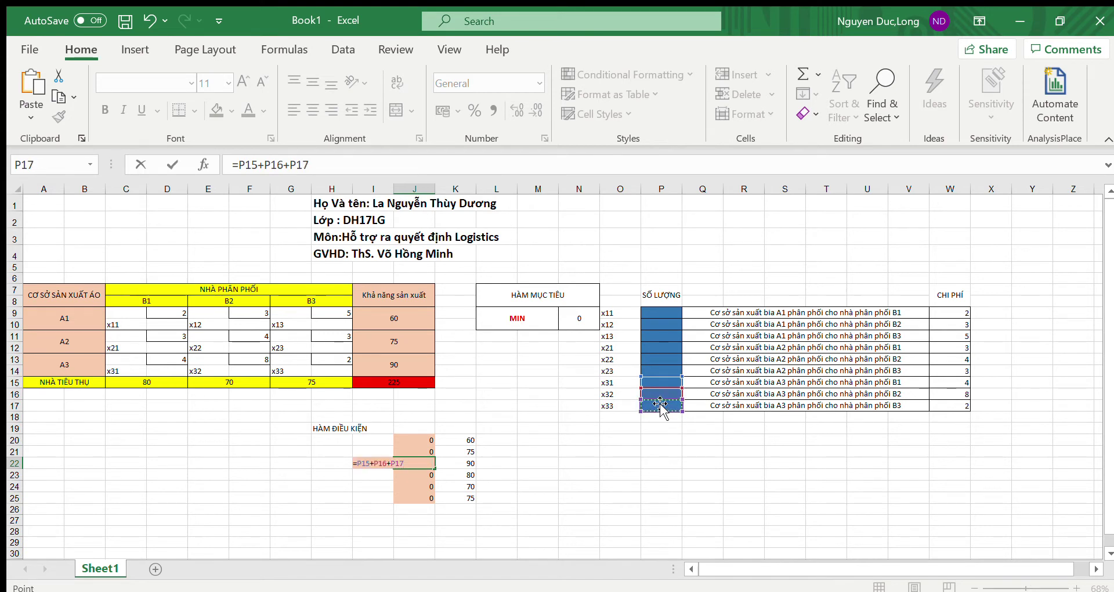
pyautogui.press('Return')
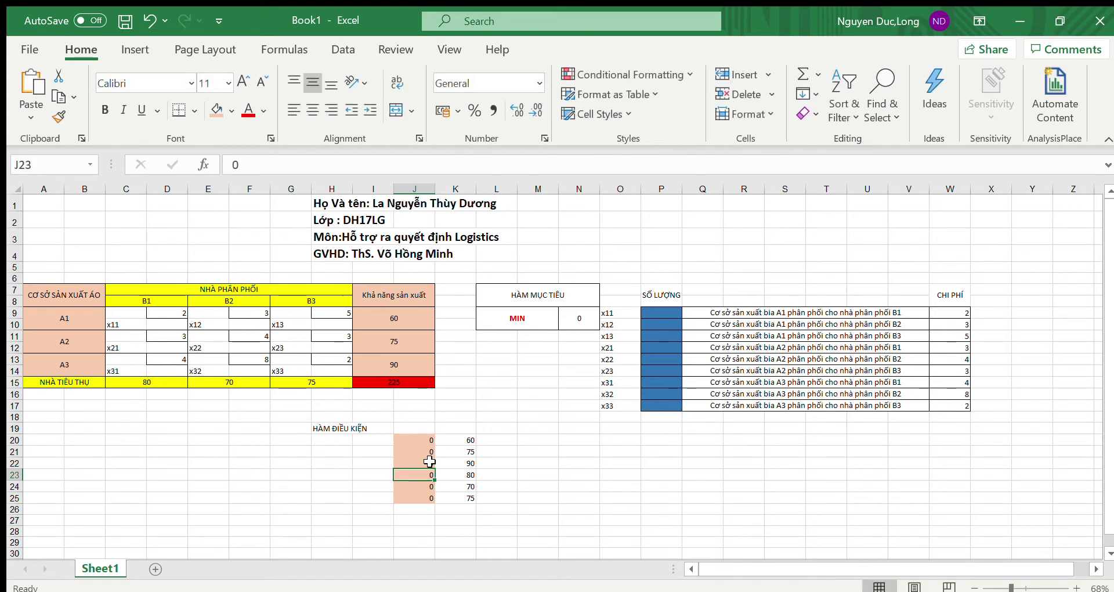
# Enter the formula =P9+P12+P15 in constraint cell J23 for the quantities delivered to distributor B1
pyautogui.write('=')
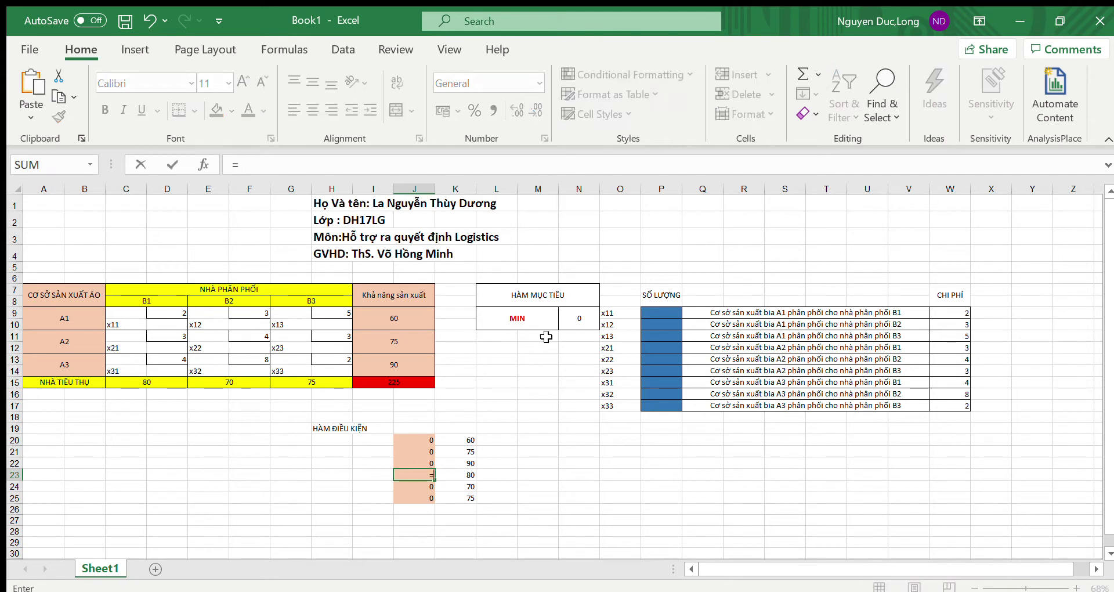
pyautogui.click(648, 312)
pyautogui.write('+')
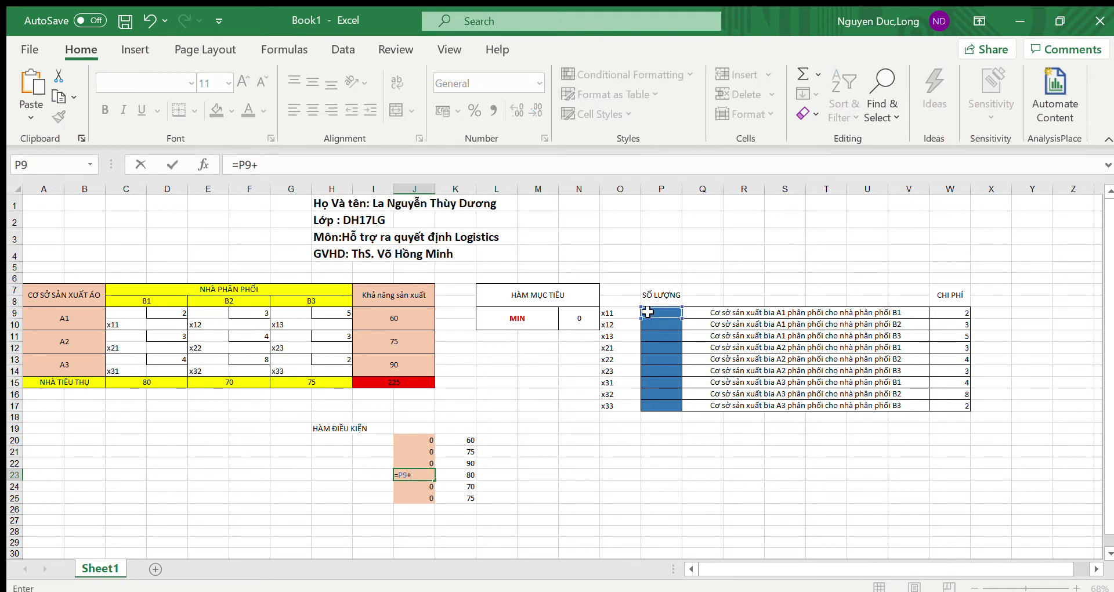
pyautogui.click(651, 348)
pyautogui.write('+')
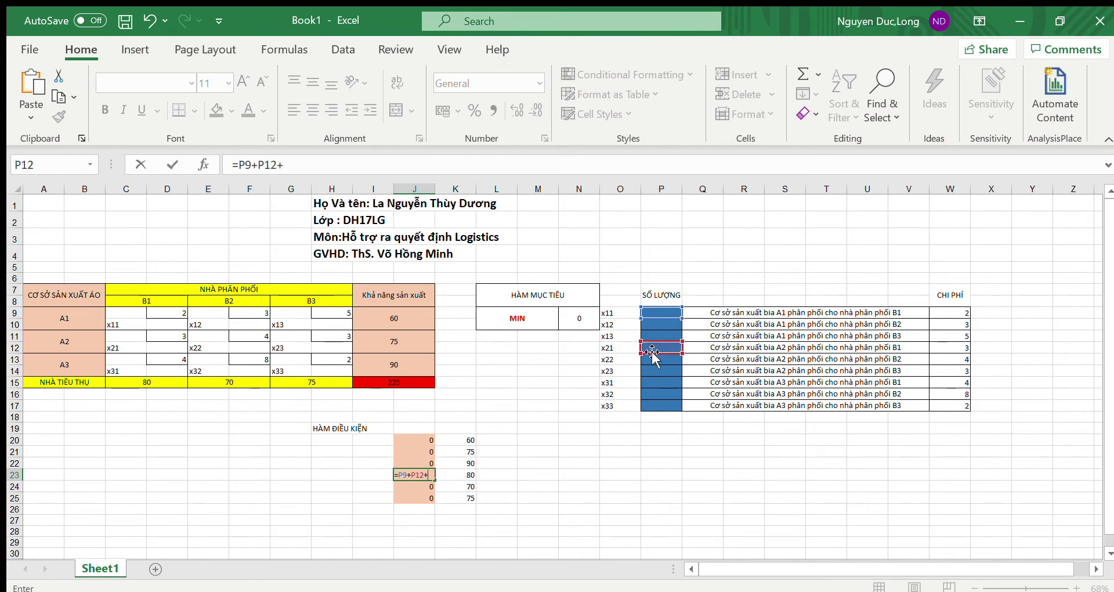
pyautogui.click(649, 382)
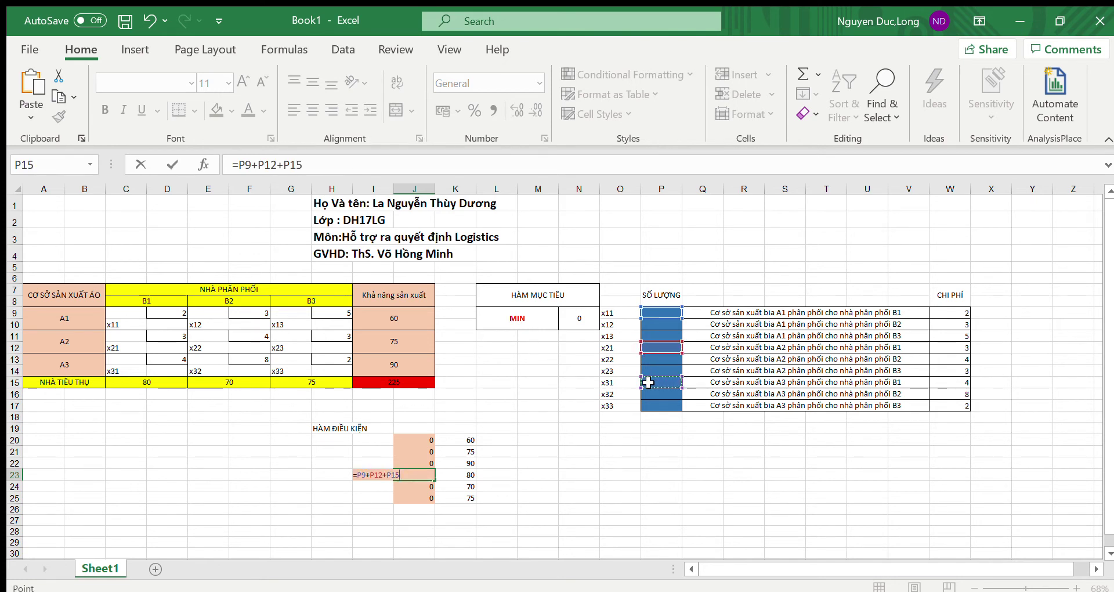
pyautogui.press('Return')
# Enter the formula =P10+P13+P16 in constraint cell J24 for the quantities delivered to distributor B2
pyautogui.press('BackSpace')
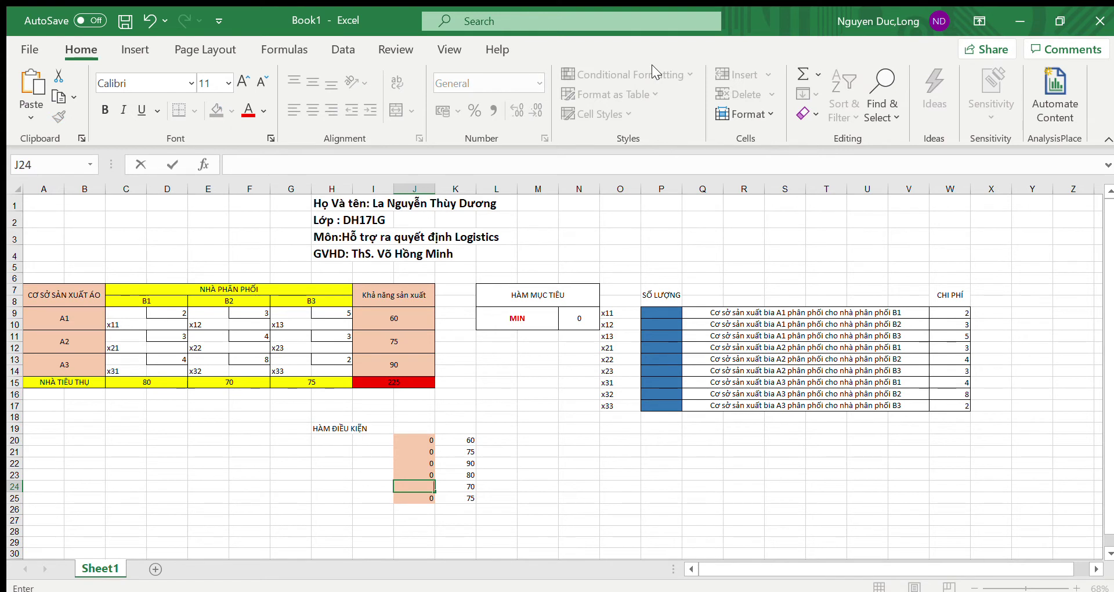
pyautogui.write('=')
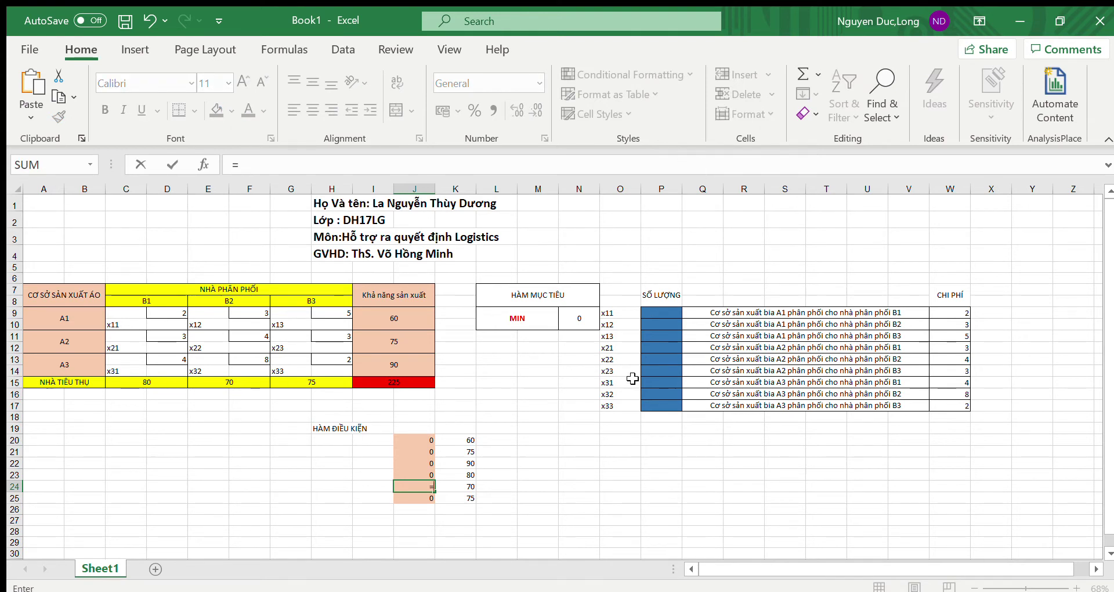
pyautogui.click(660, 327)
pyautogui.write('+')
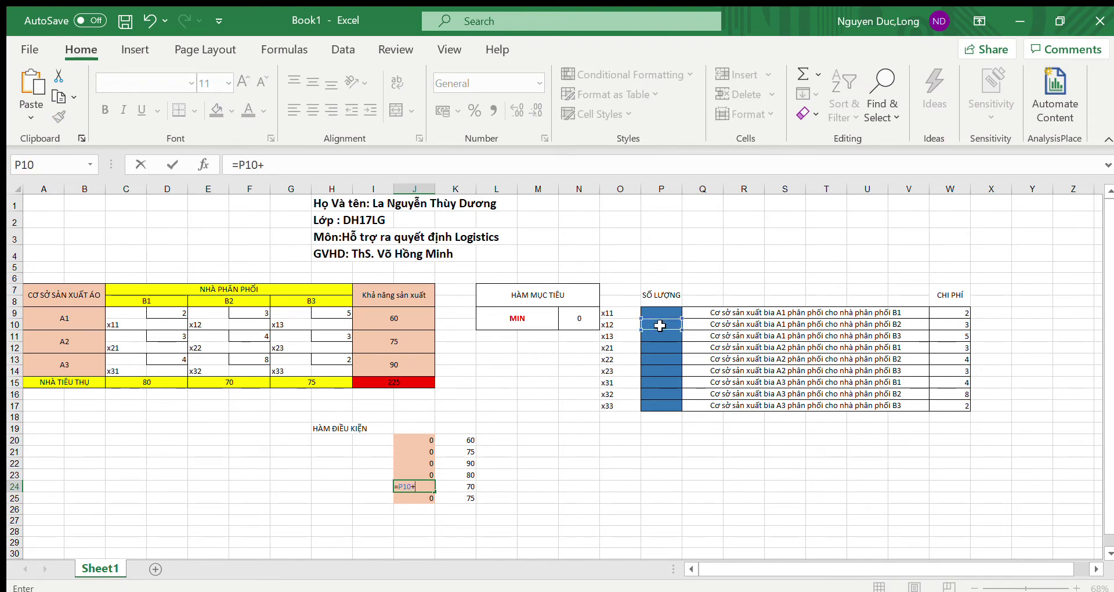
pyautogui.click(652, 358)
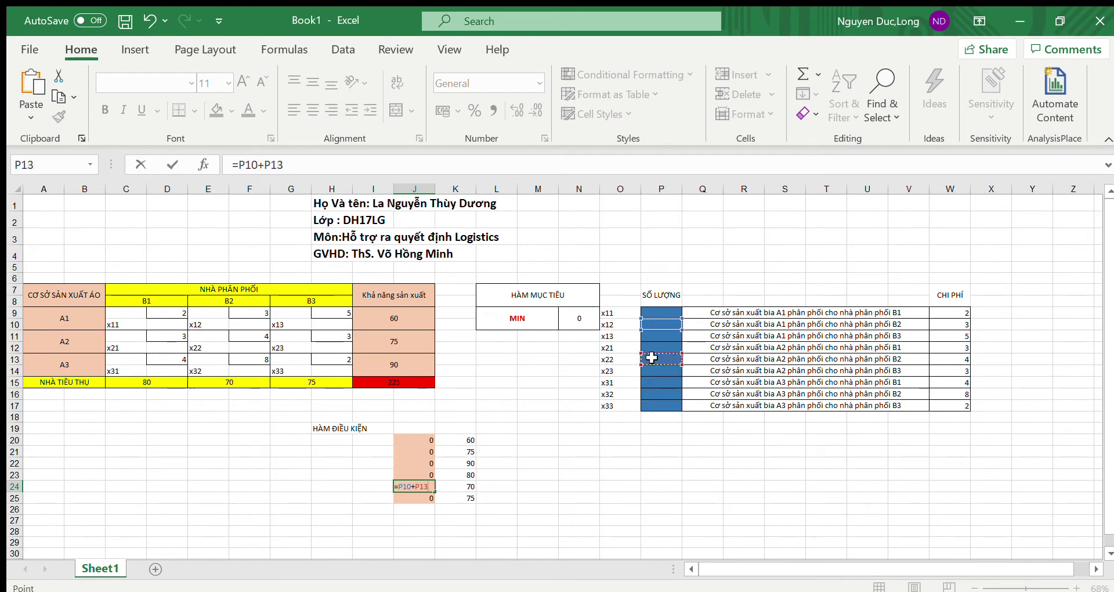
pyautogui.write('+')
pyautogui.click(662, 395)
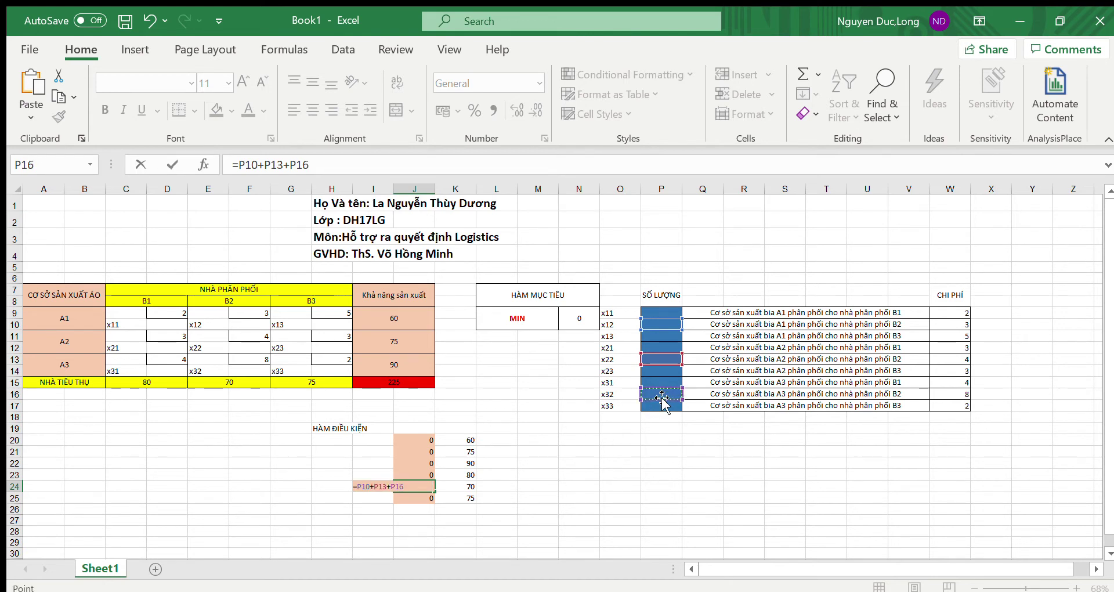
pyautogui.press('Return')
pyautogui.write('=')
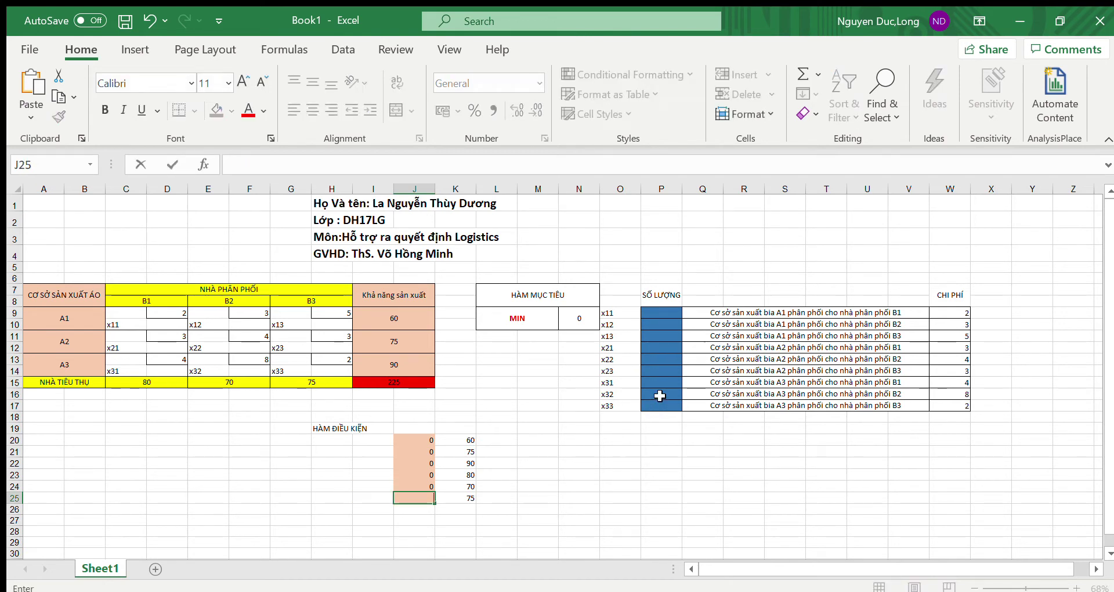
pyautogui.write('_')
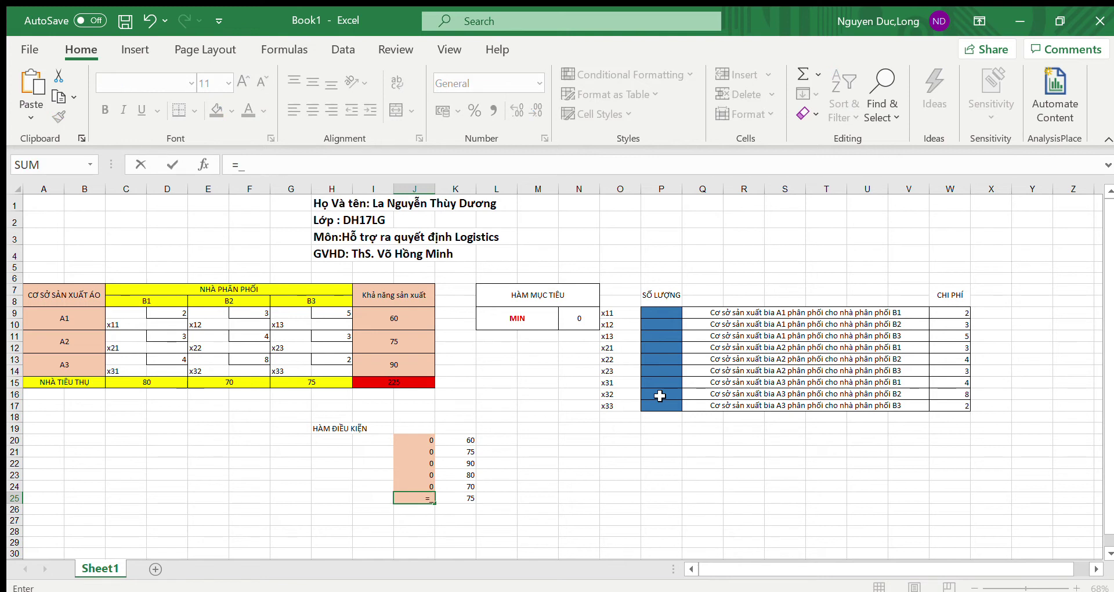
pyautogui.click(646, 336)
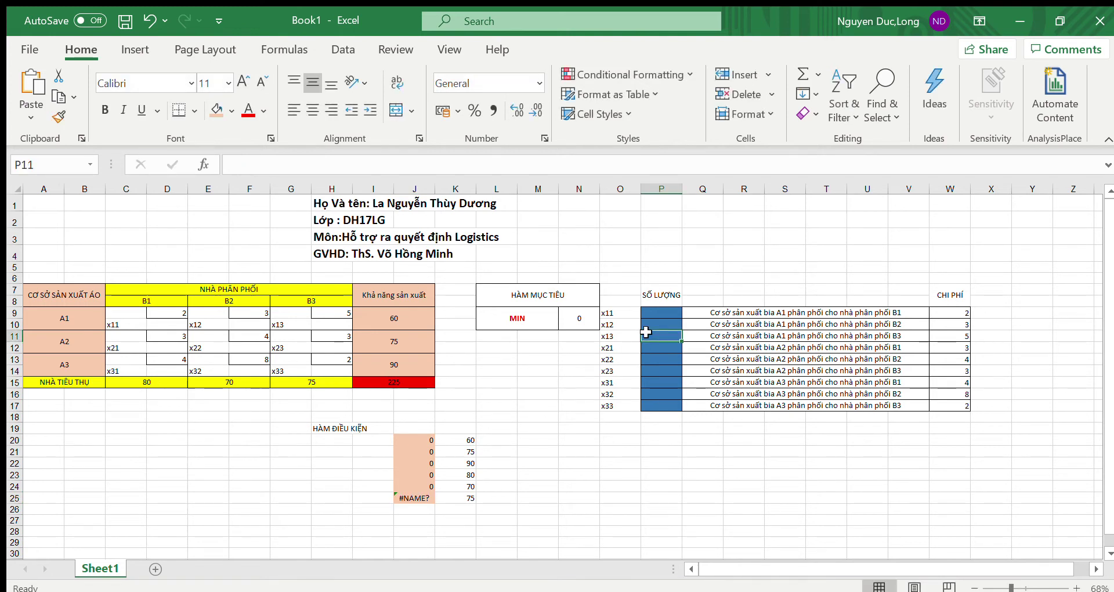
pyautogui.write('+')
pyautogui.press('BackSpace')
pyautogui.write('=')
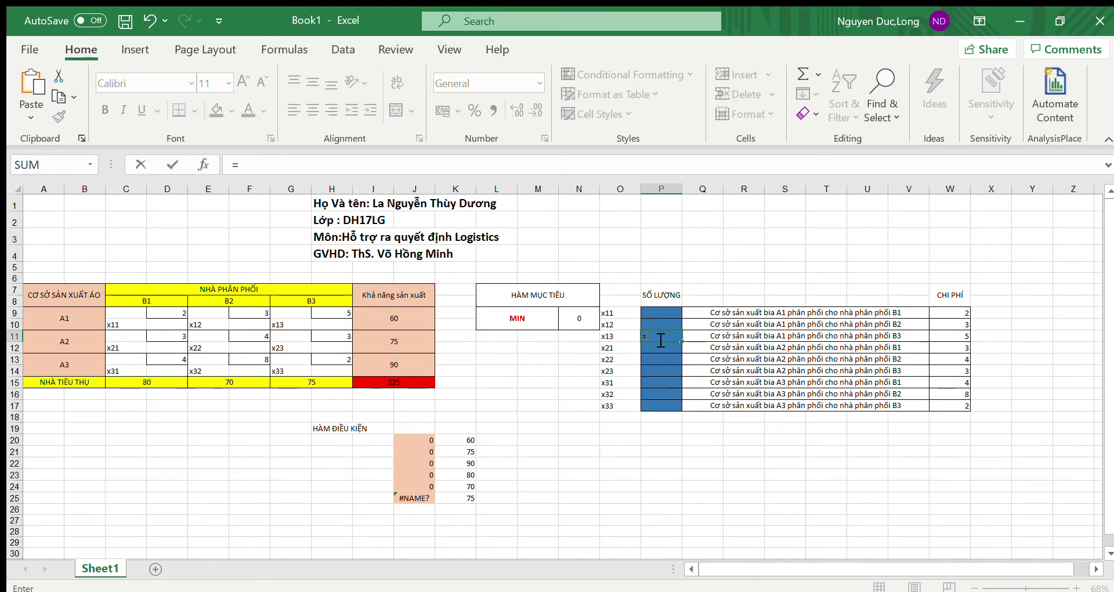
pyautogui.press('BackSpace')
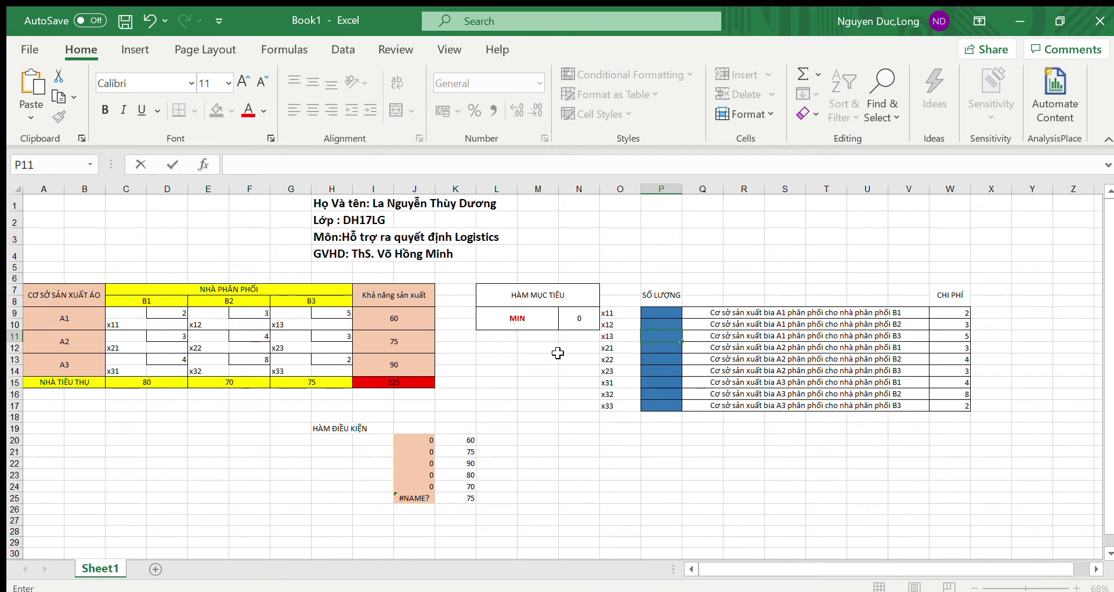
pyautogui.click(532, 372)
# Correct the formula in constraint cell J25 to =P11+P14+P17 for the quantities delivered to distributor B3
pyautogui.click(413, 498)
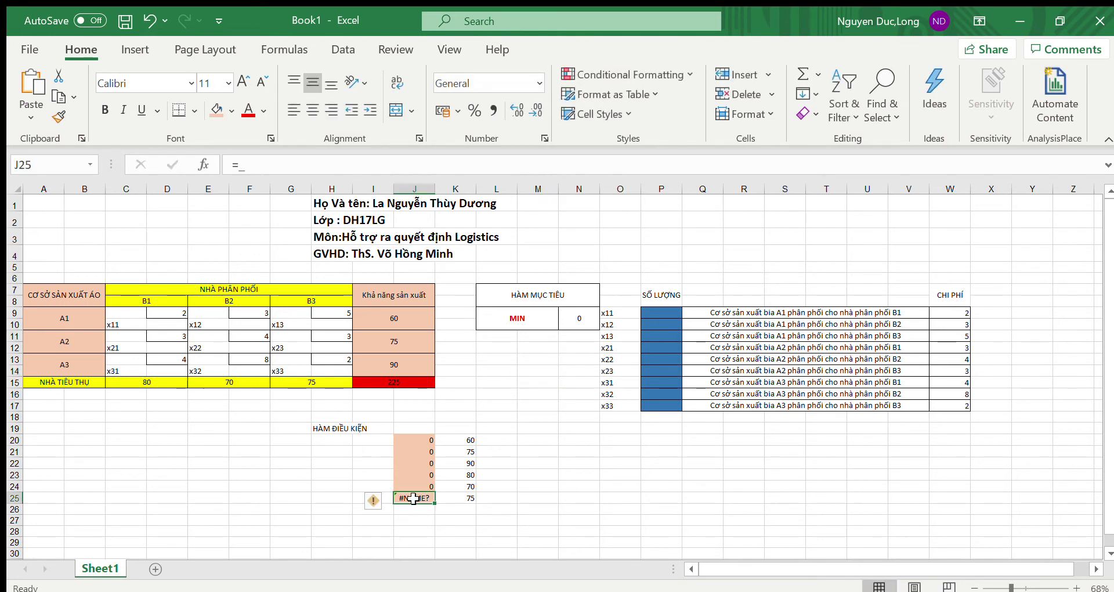
pyautogui.click(296, 168)
pyautogui.press('BackSpace')
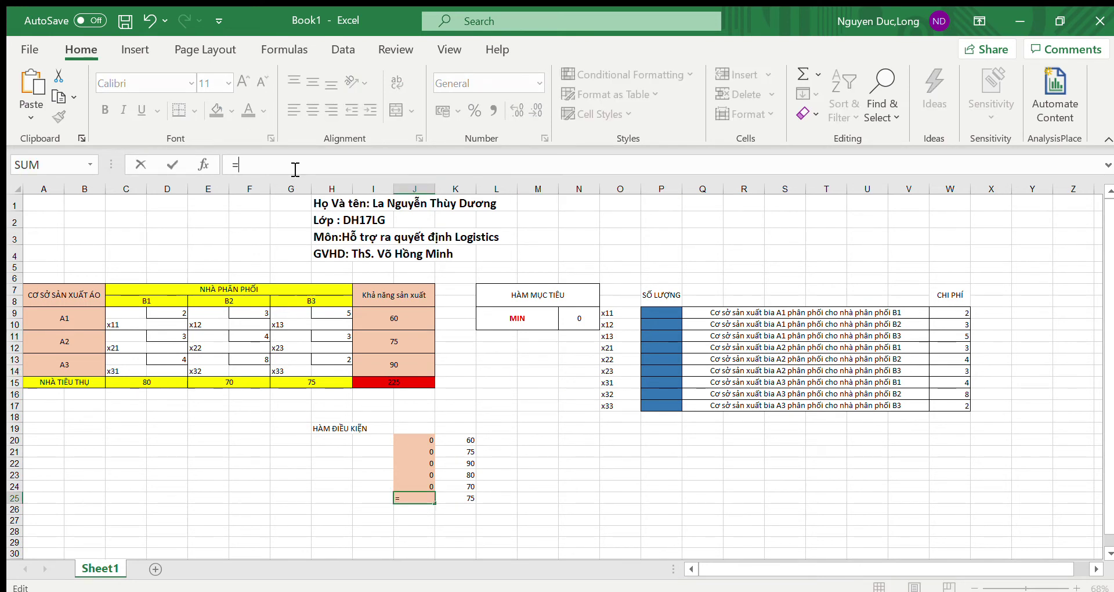
pyautogui.click(648, 337)
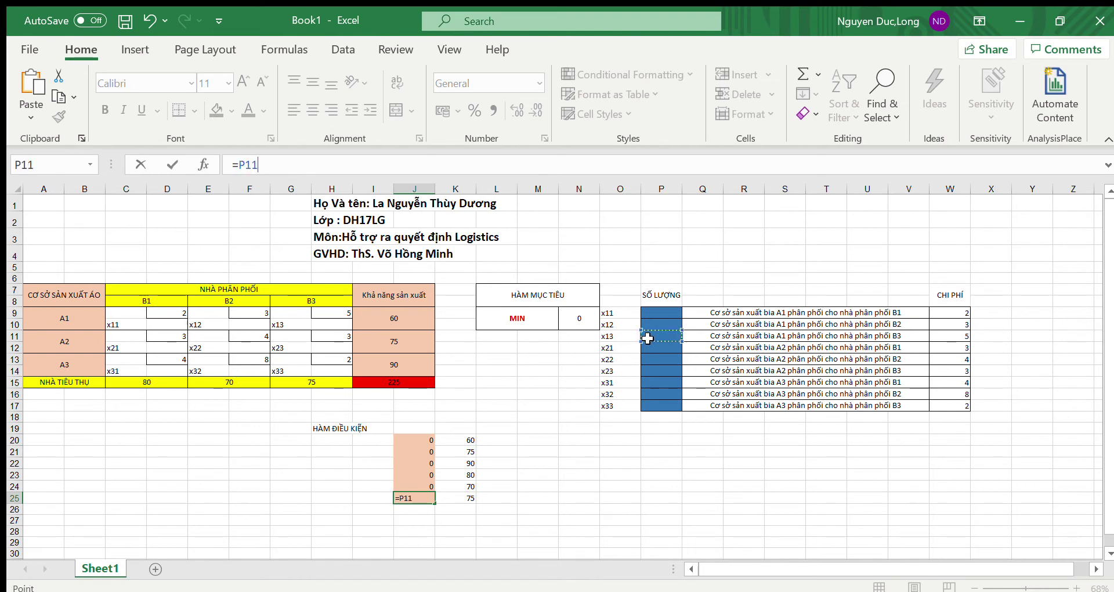
pyautogui.write('+')
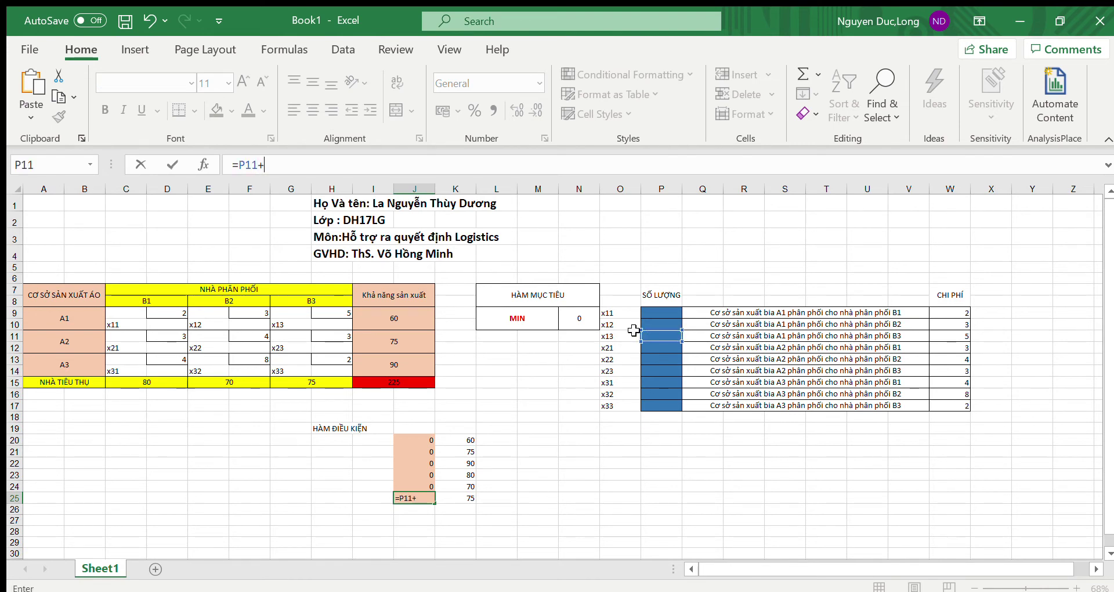
pyautogui.click(658, 372)
pyautogui.write('+')
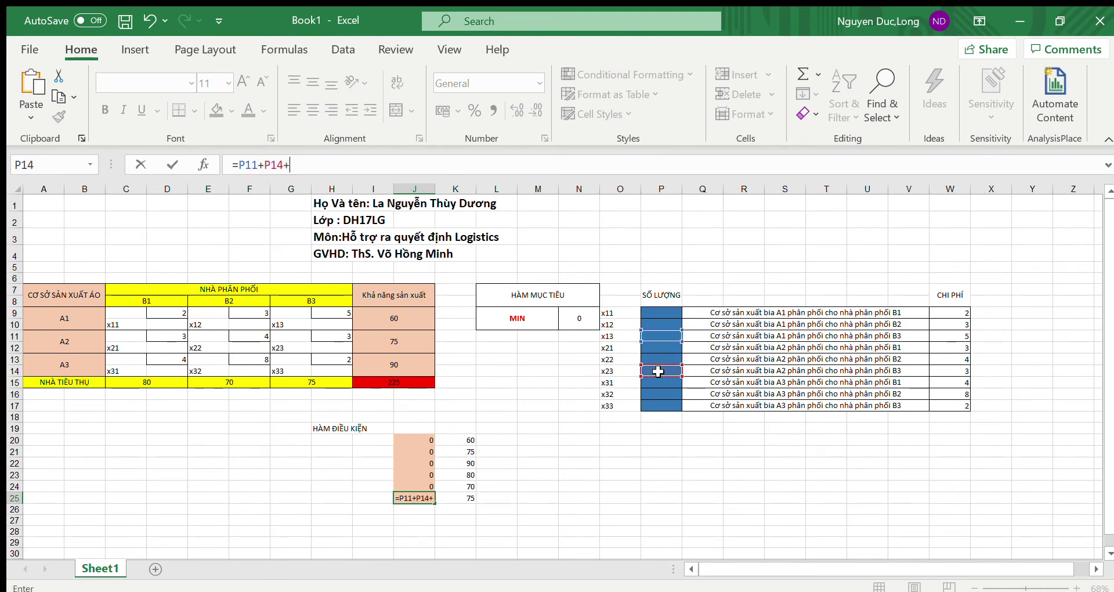
pyautogui.click(652, 405)
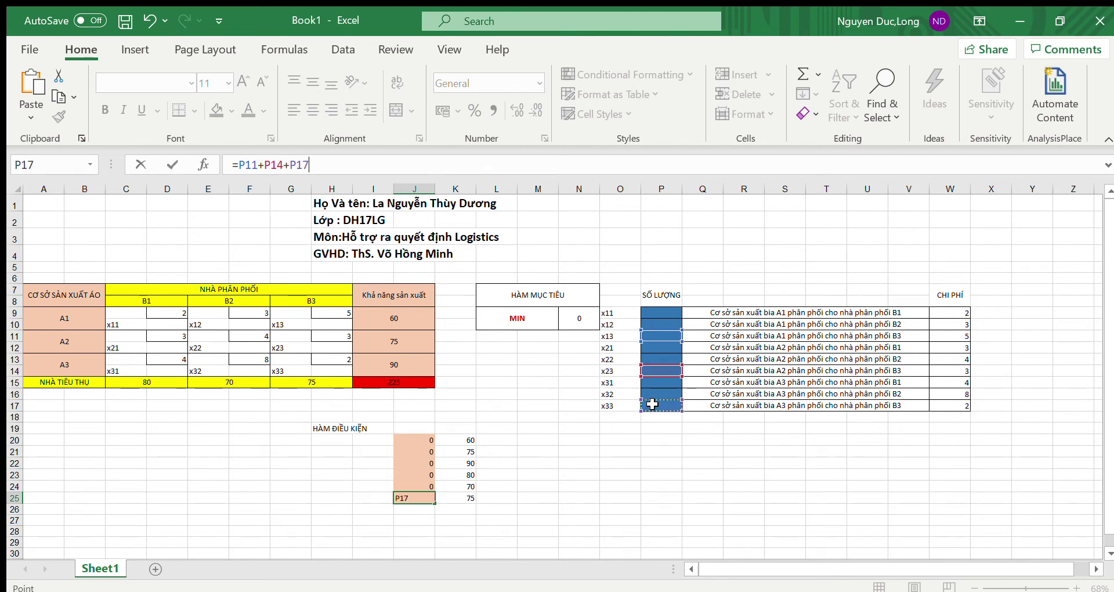
pyautogui.press('Return')
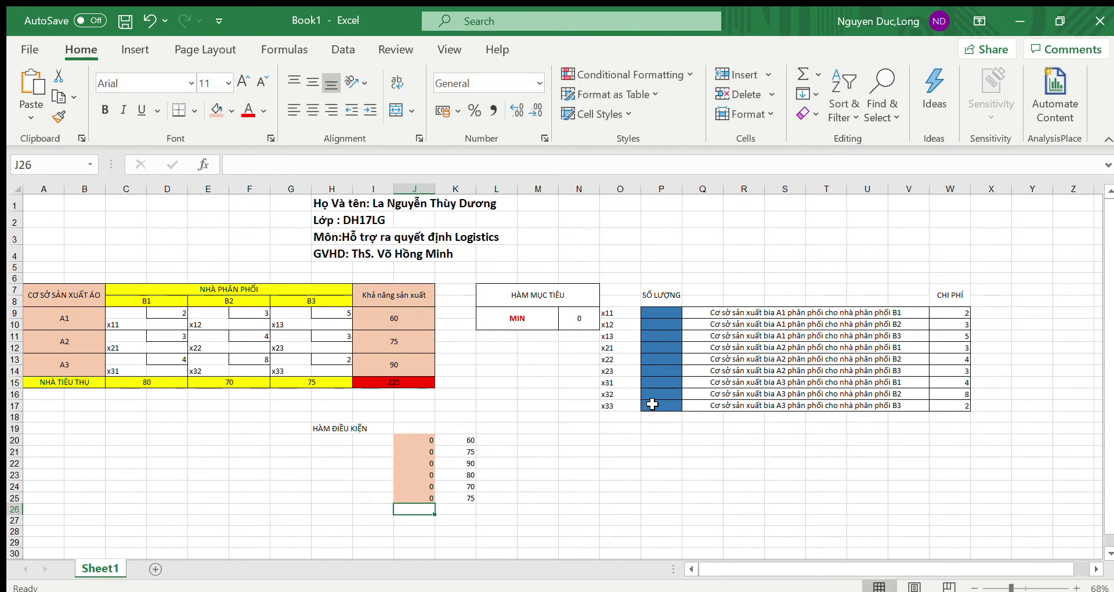
pyautogui.click(651, 358)
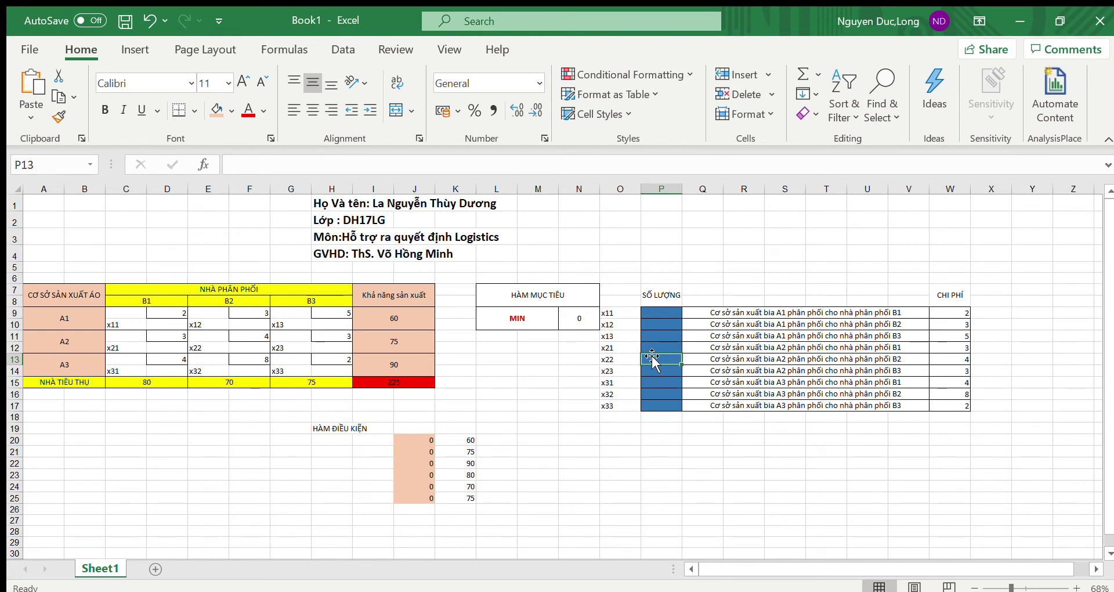
pyautogui.press('Up')
pyautogui.press('Up')
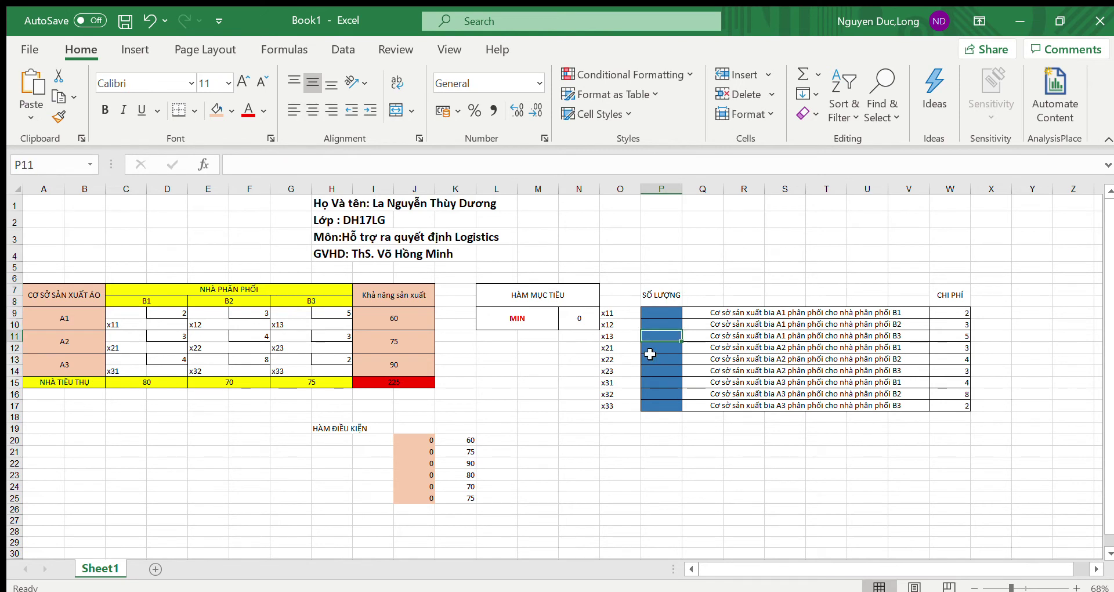
# Start Solver with the total-cost cell N9 as objective and set the quantity cells P9:P17 as its variable cells
pyautogui.click(573, 323)
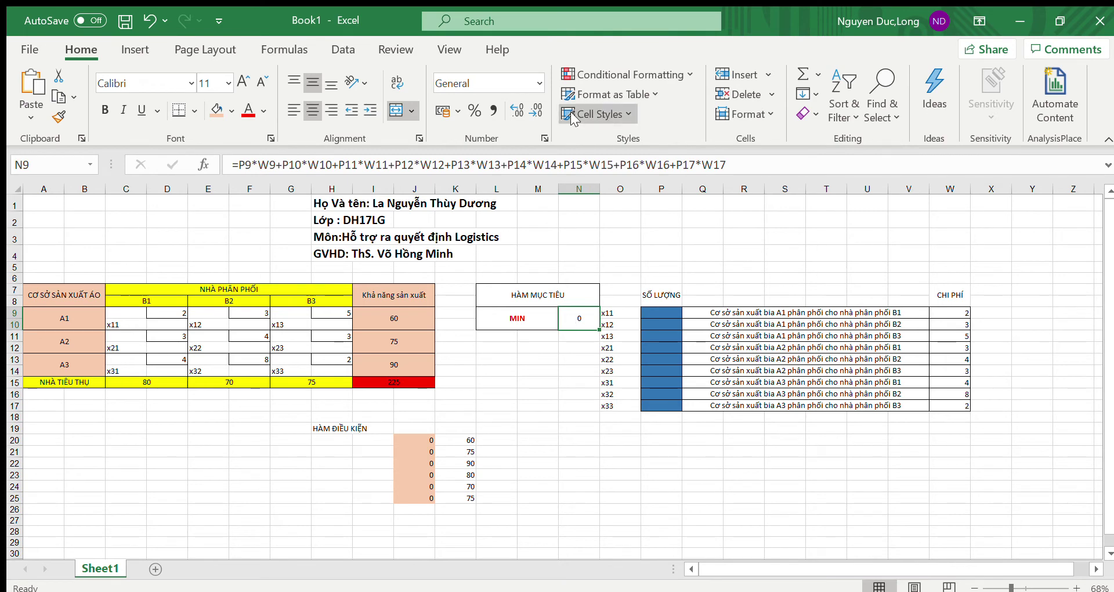
pyautogui.click(332, 37)
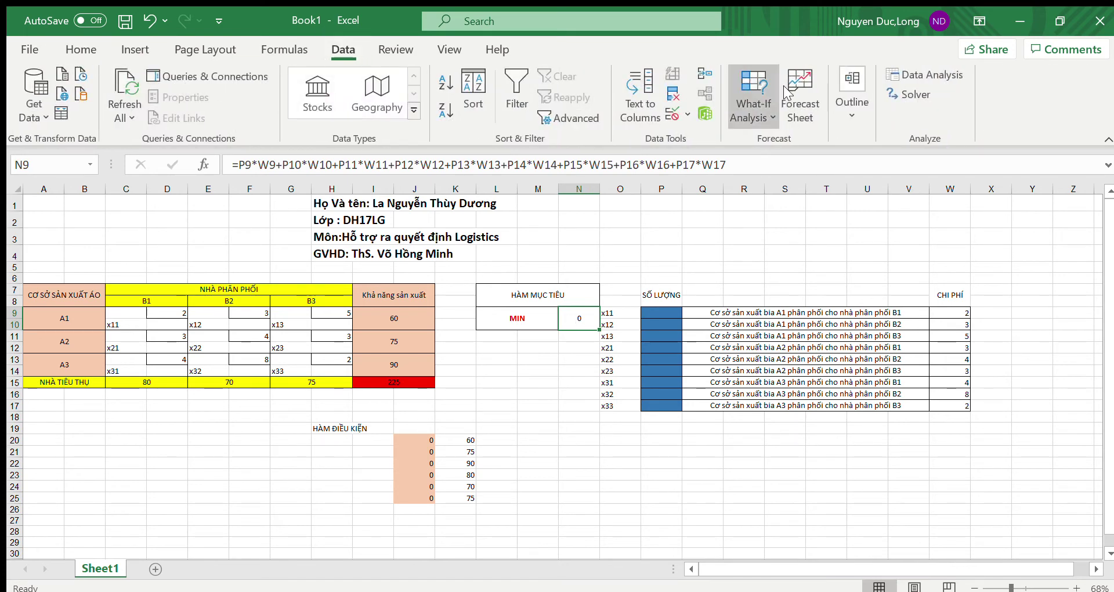
pyautogui.click(907, 87)
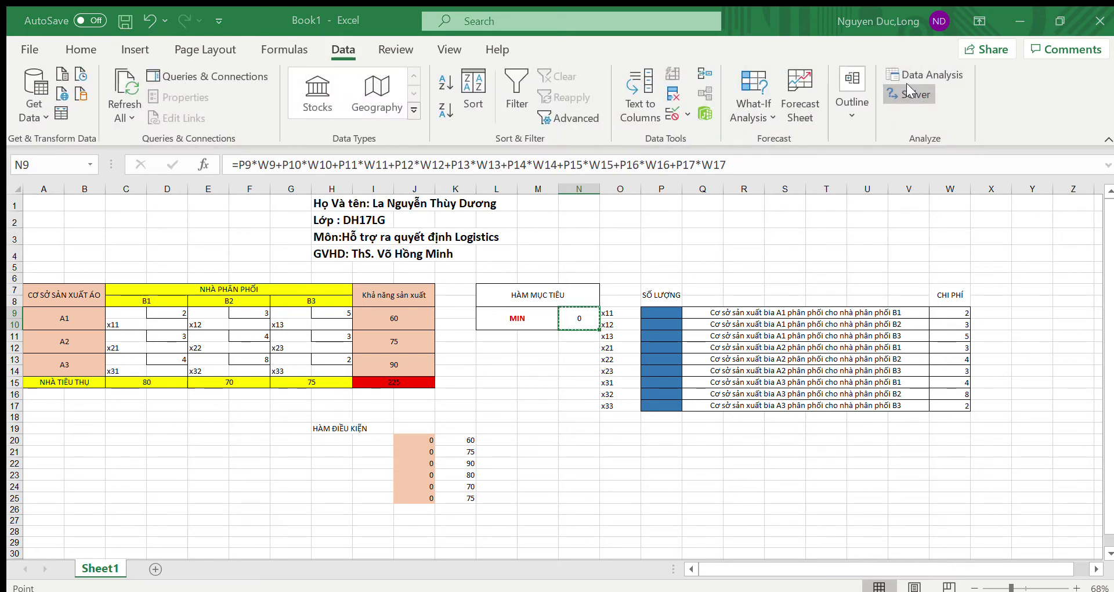
pyautogui.click(639, 111)
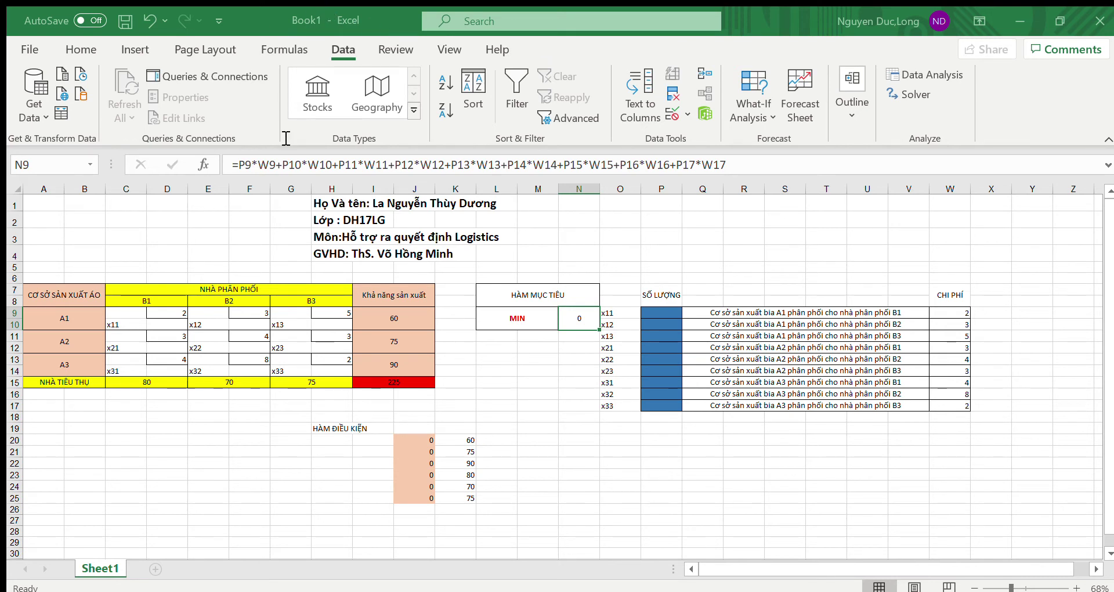
pyautogui.click(653, 310)
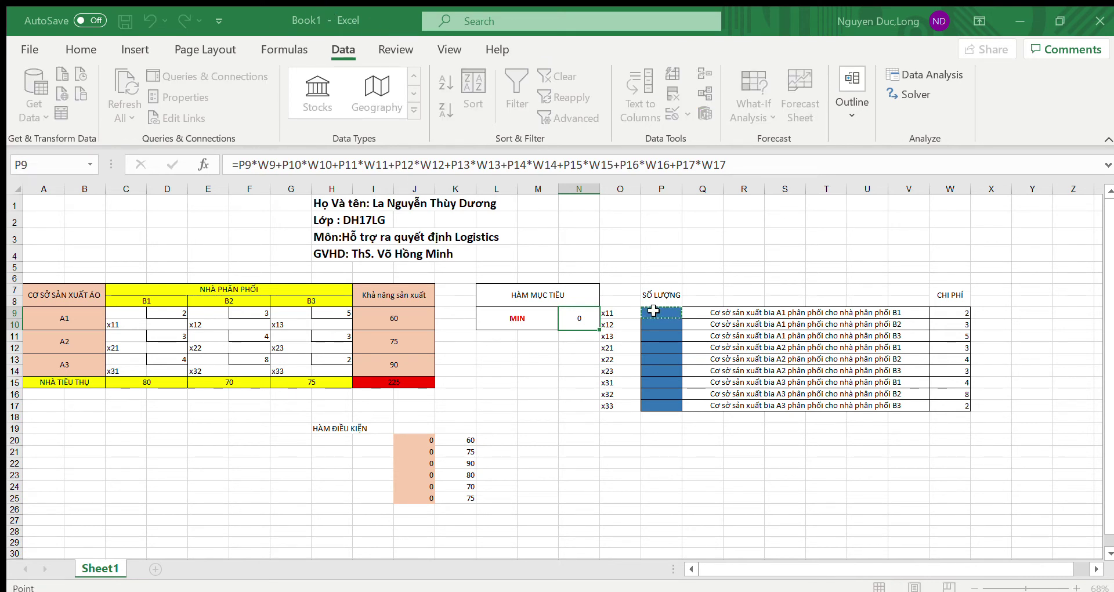
pyautogui.moveTo(653, 310); pyautogui.dragTo(662, 404)
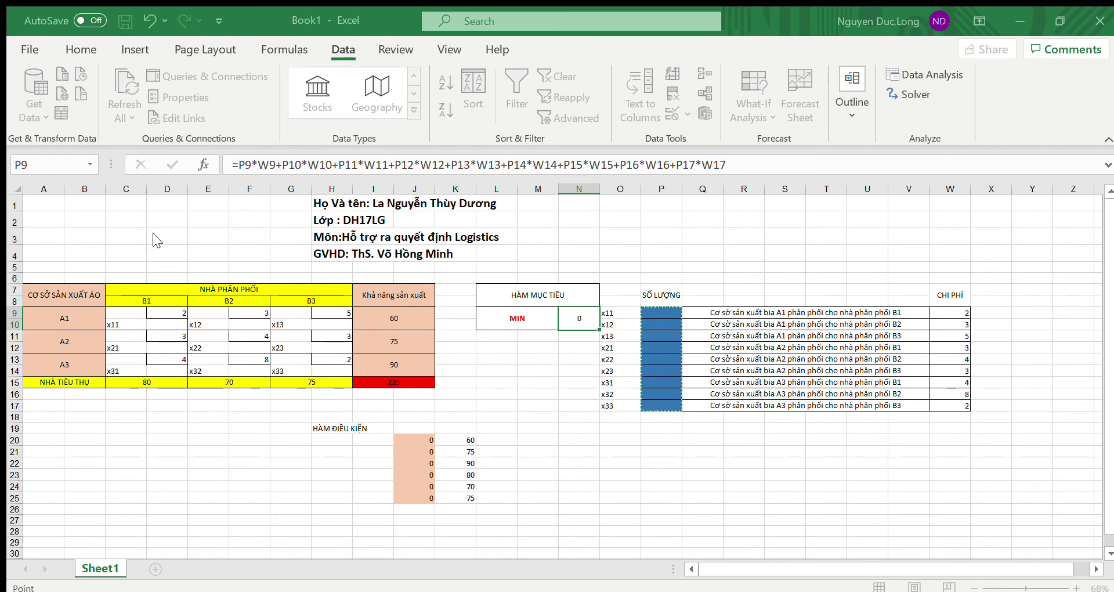
# Add Solver constraints on cells J20, J21 and J22 for the shipments of sources A1, A2 and A3
pyautogui.click(456, 189)
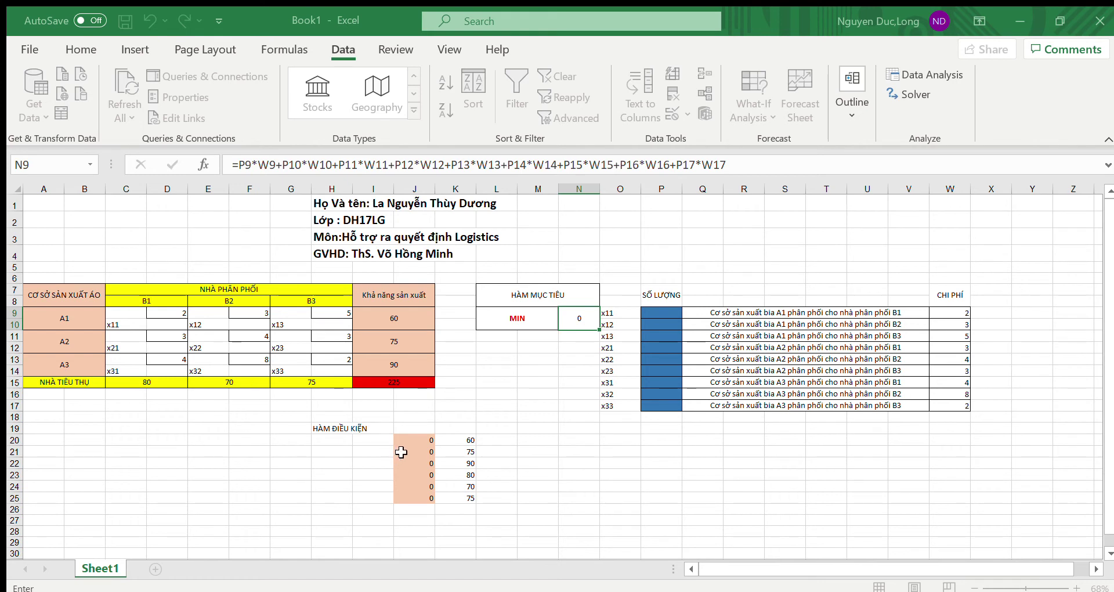
pyautogui.click(416, 440)
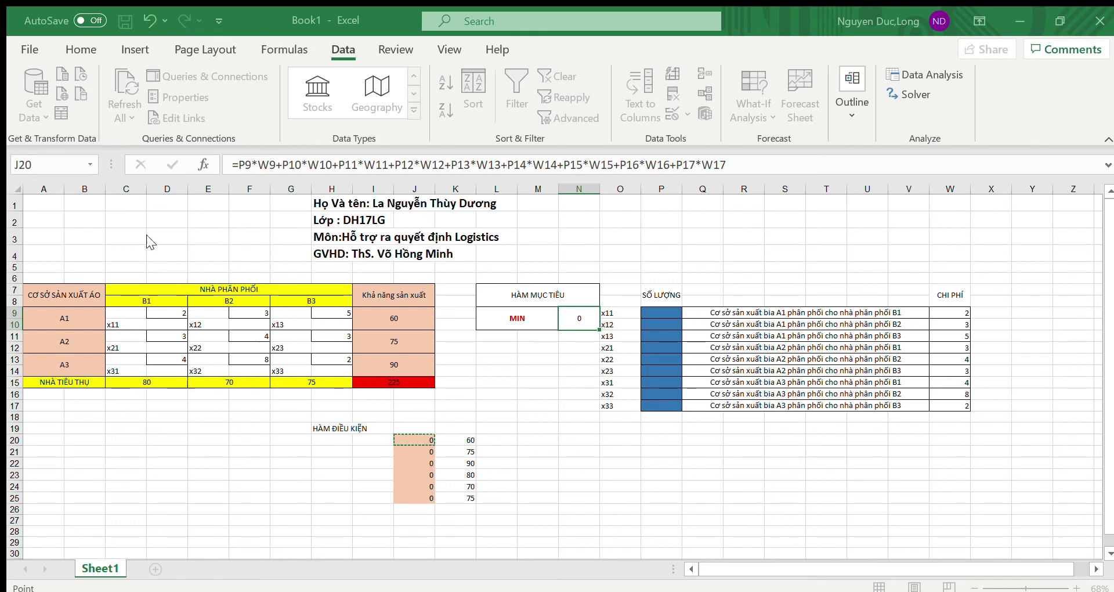
pyautogui.click(294, 258)
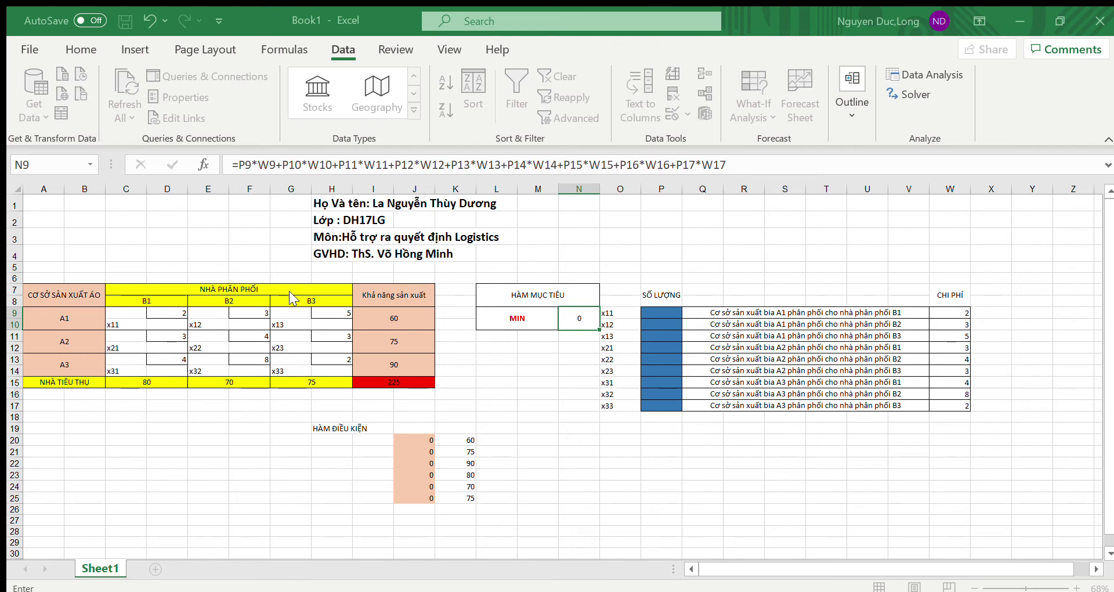
pyautogui.click(419, 451)
pyautogui.click(307, 256)
pyautogui.click(291, 282)
pyautogui.click(424, 463)
pyautogui.click(260, 256)
pyautogui.click(261, 286)
# Add Solver constraints on cells J23, J24 and J25 for the deliveries to distributors B1, B2 and B3
pyautogui.click(418, 472)
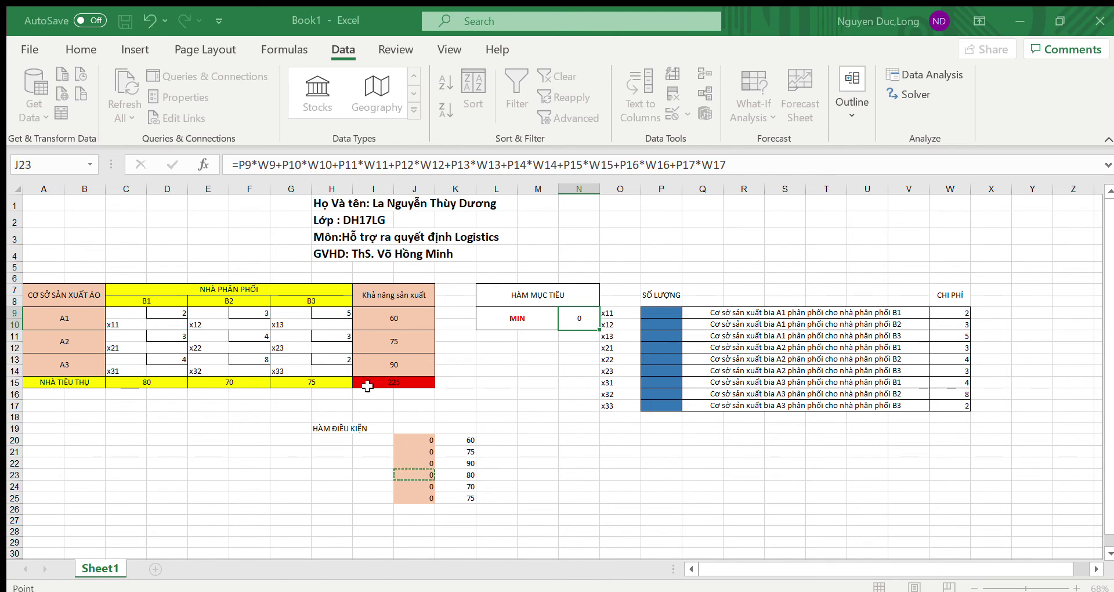
pyautogui.click(294, 263)
pyautogui.hotkey('shift', 'Tab')
pyautogui.click(427, 486)
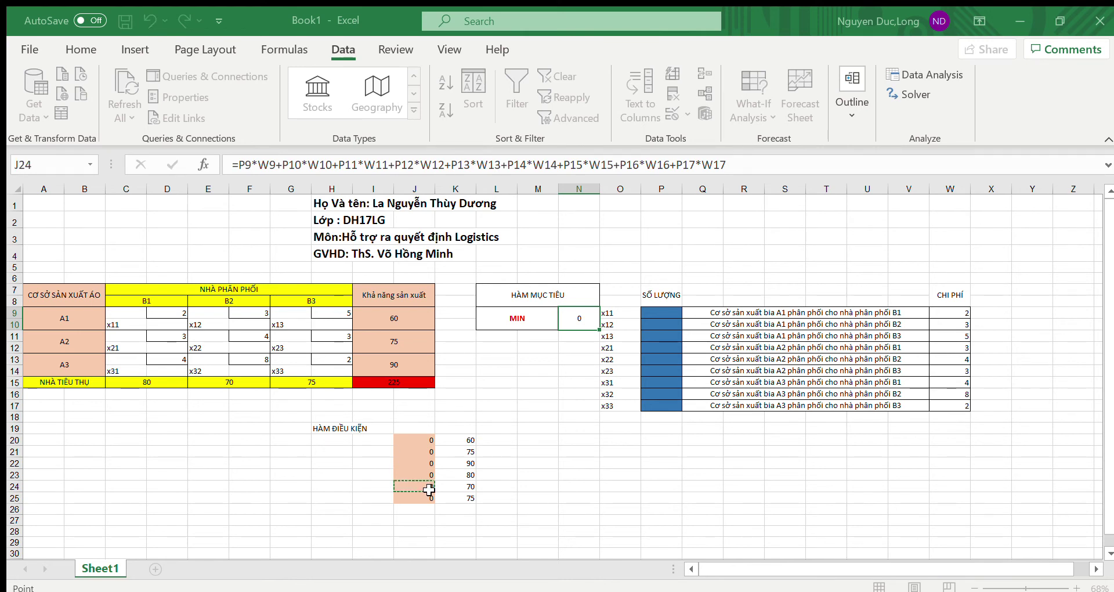
pyautogui.press('Escape')
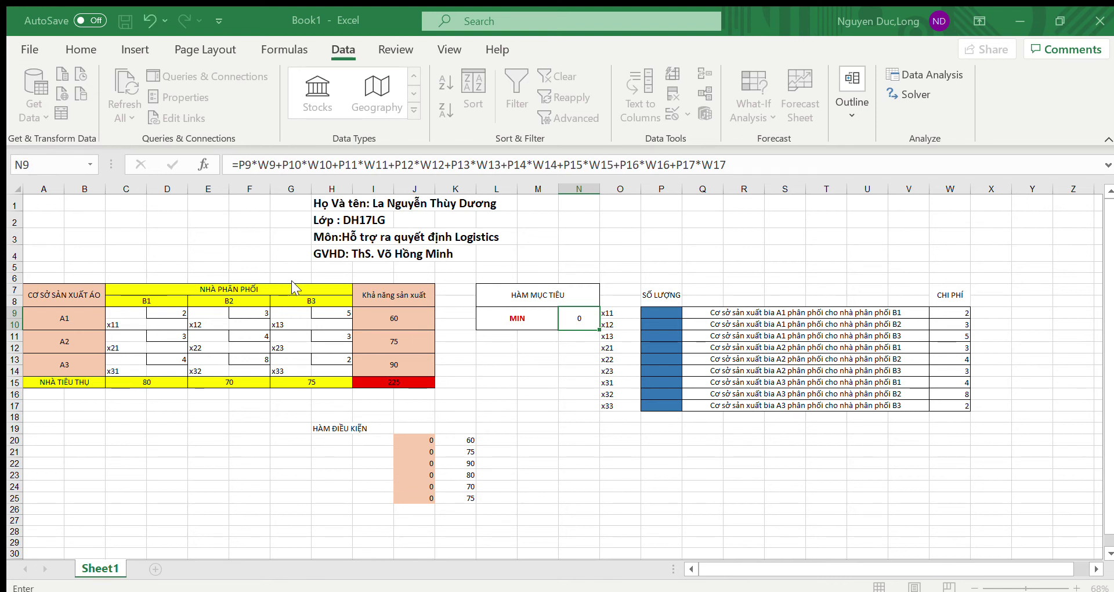
pyautogui.click(415, 497)
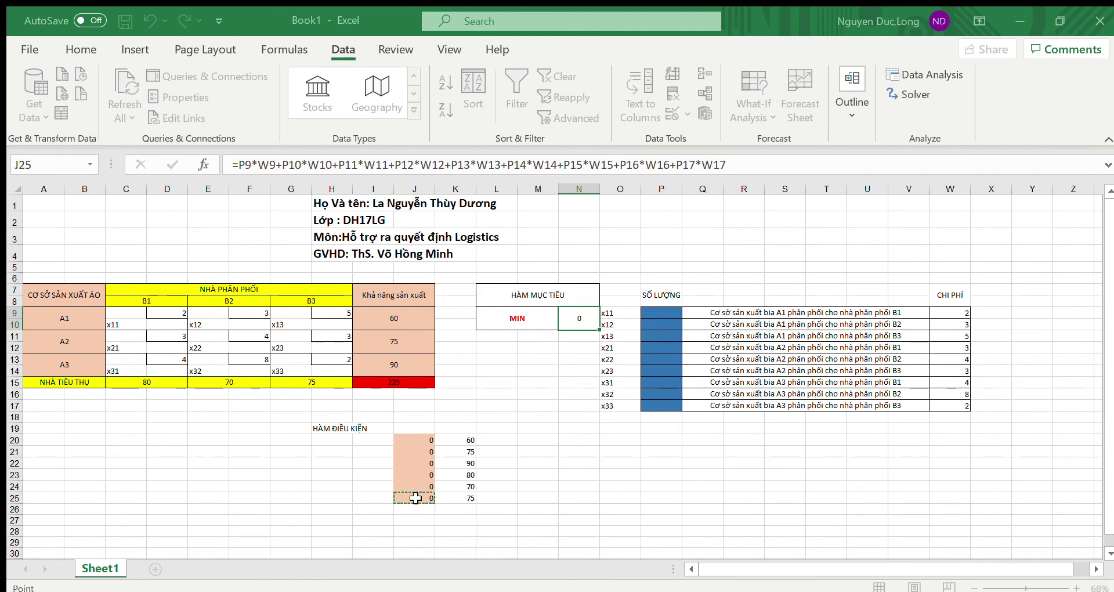
pyautogui.click(289, 259)
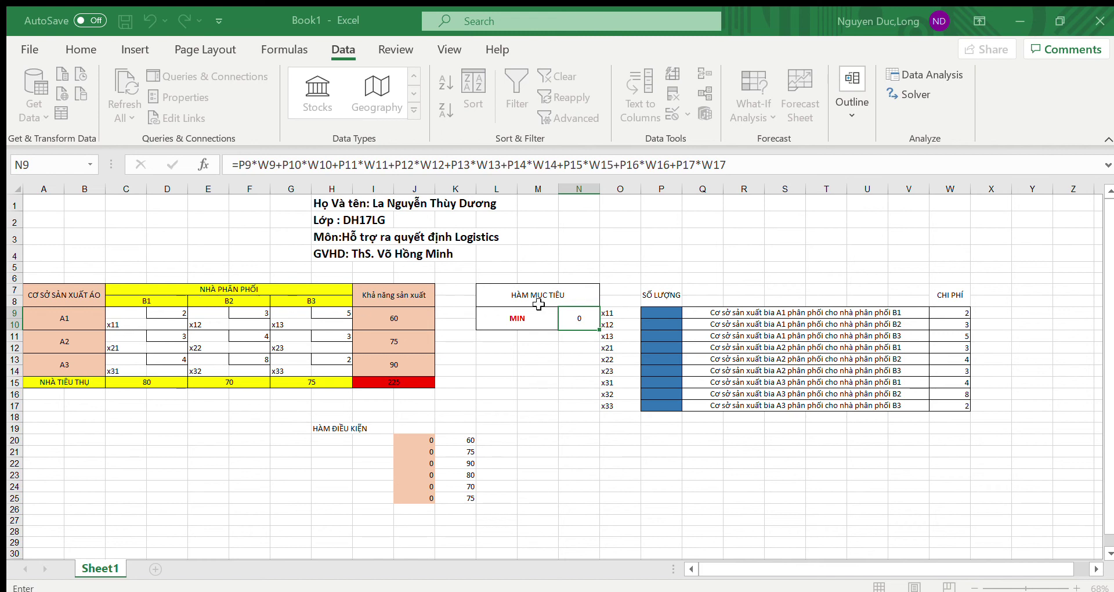
# Add a Solver constraint covering all the quantity cells P9:P17
pyautogui.moveTo(647, 313); pyautogui.dragTo(652, 403)
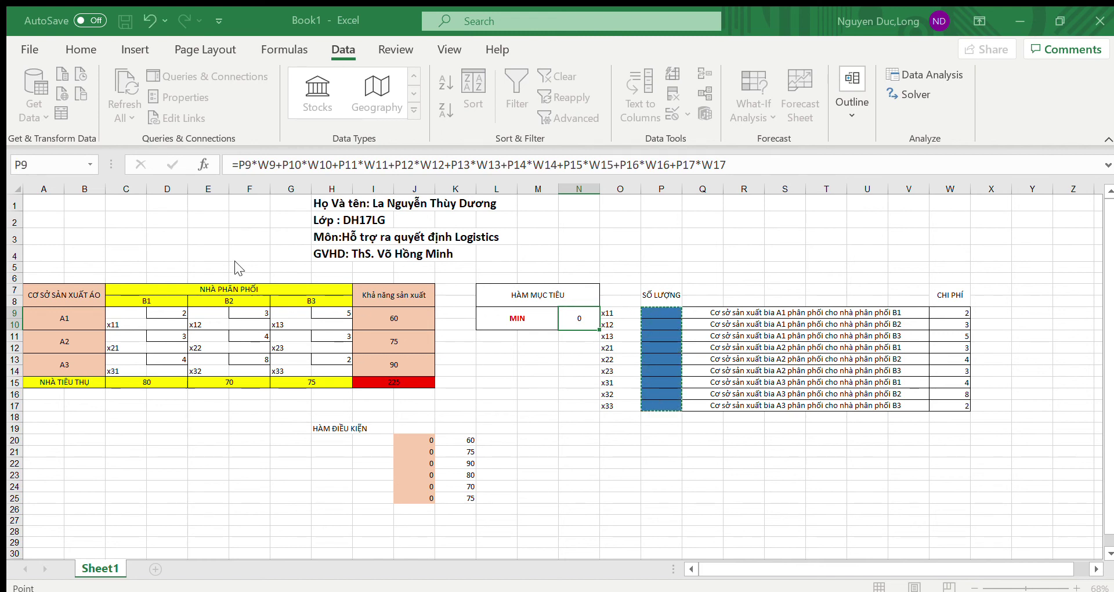
pyautogui.click(279, 263)
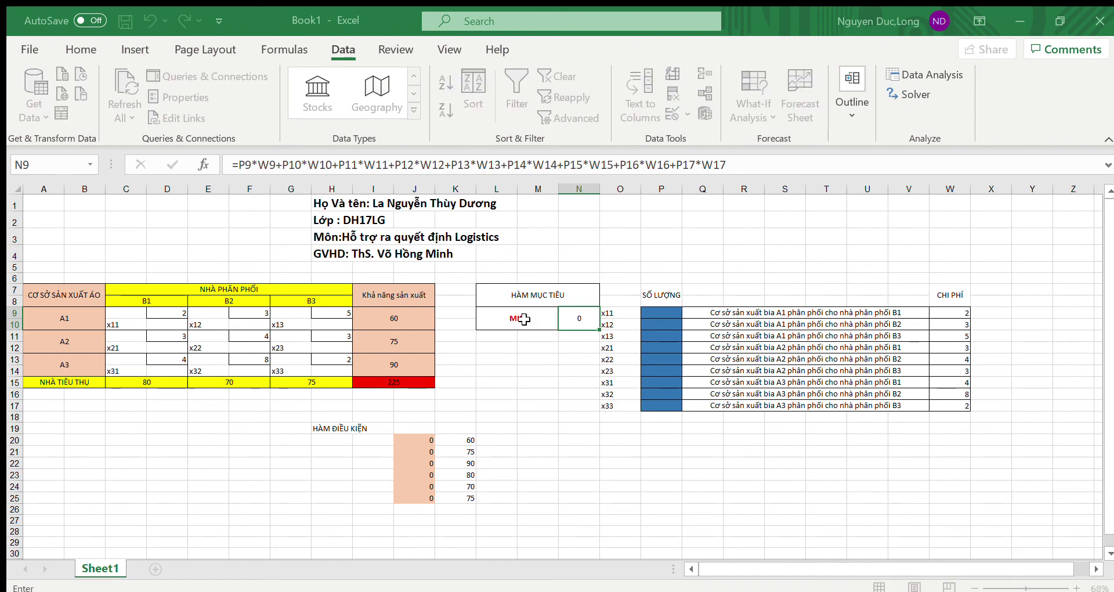
# Solve the model for the total-cost objective in cell N9 and keep the Solver solution in the sheet
pyautogui.click(578, 318)
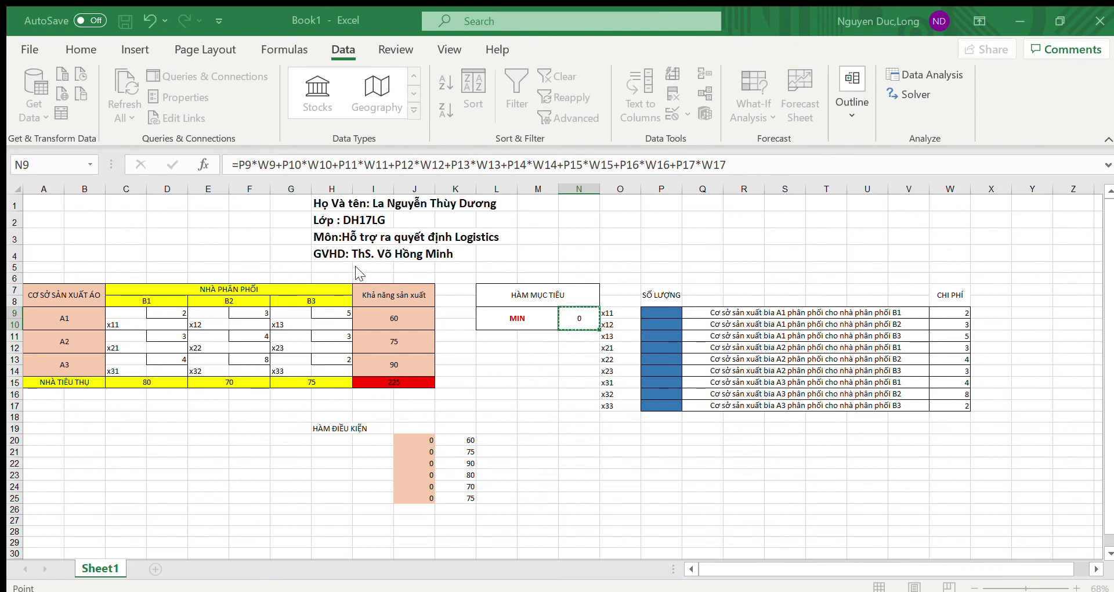
pyautogui.click(273, 251)
pyautogui.click(269, 295)
pyautogui.click(115, 183)
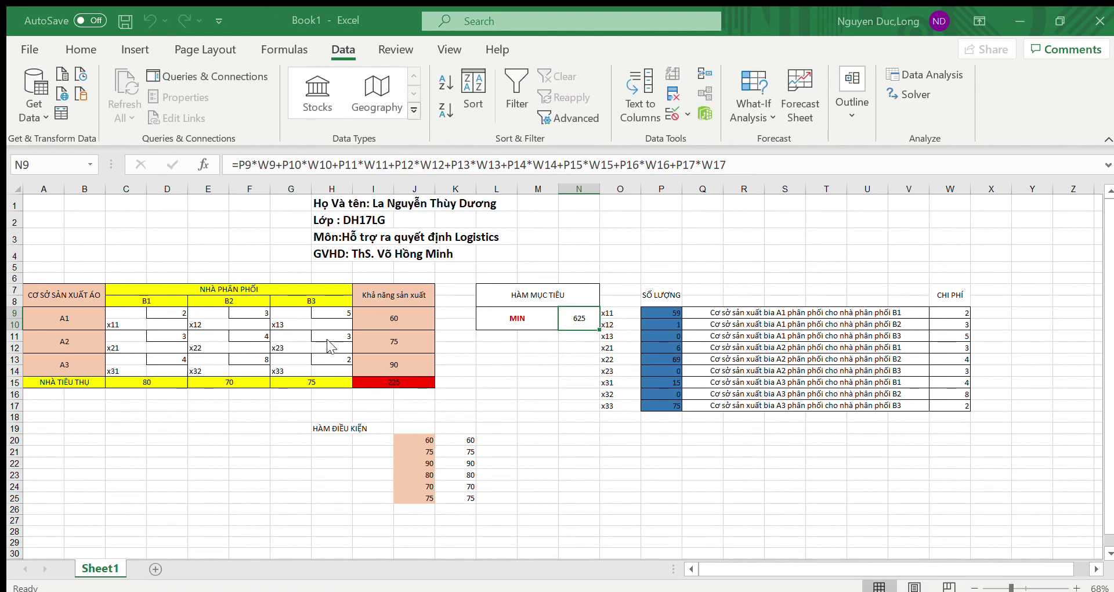
# Make the total-cost result in cell N9 bold and increase its font size to 20
pyautogui.scroll(-1, 517, 364)
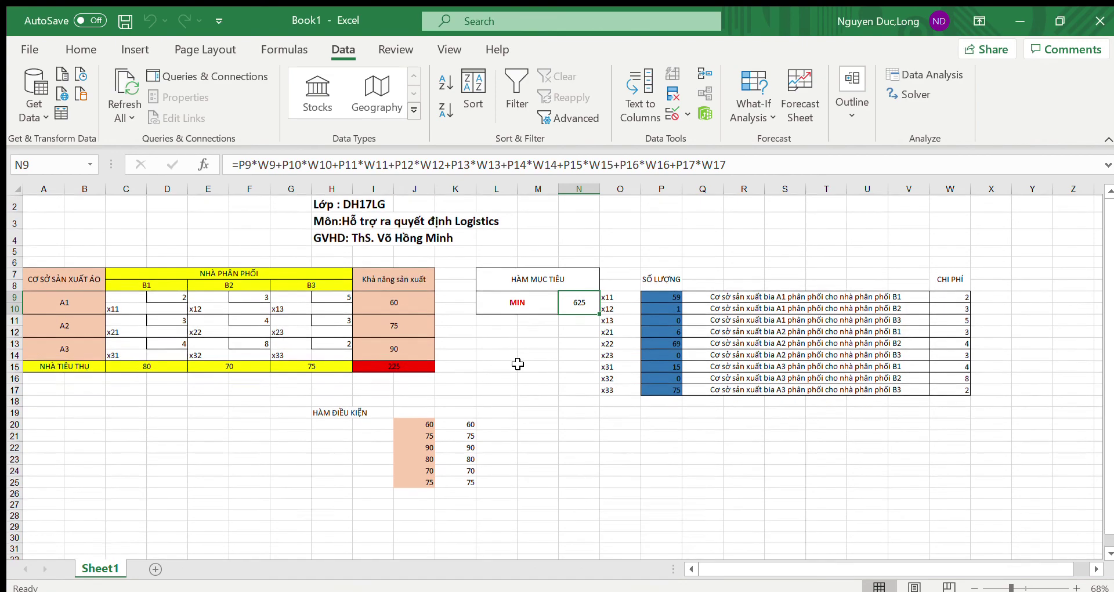
pyautogui.keyDown('ctrl'); pyautogui.scroll(4, 517, 364); pyautogui.keyUp('ctrl')
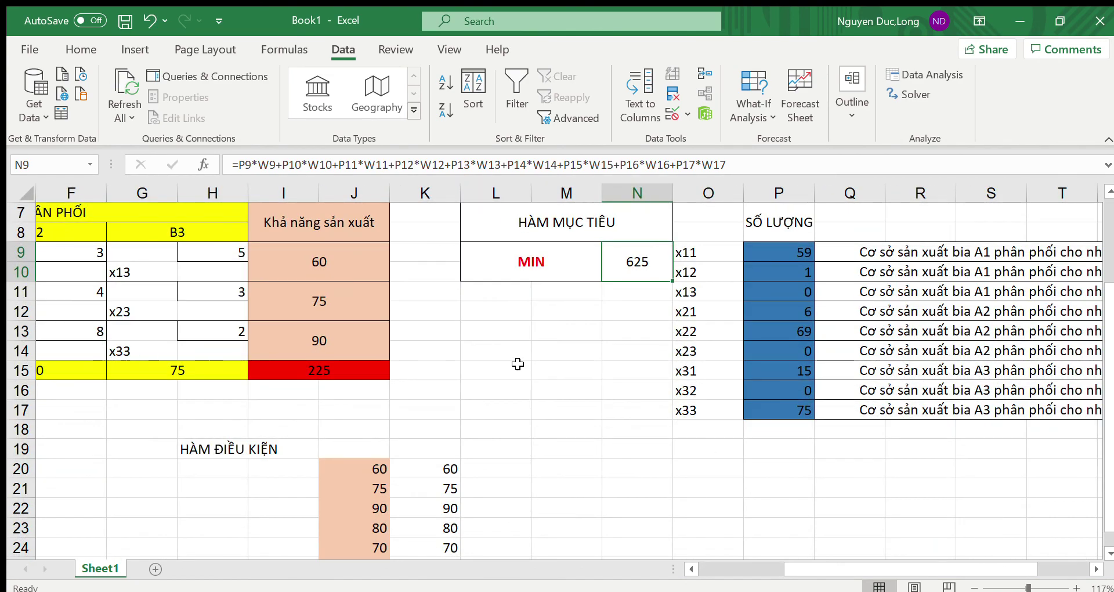
pyautogui.click(57, 48)
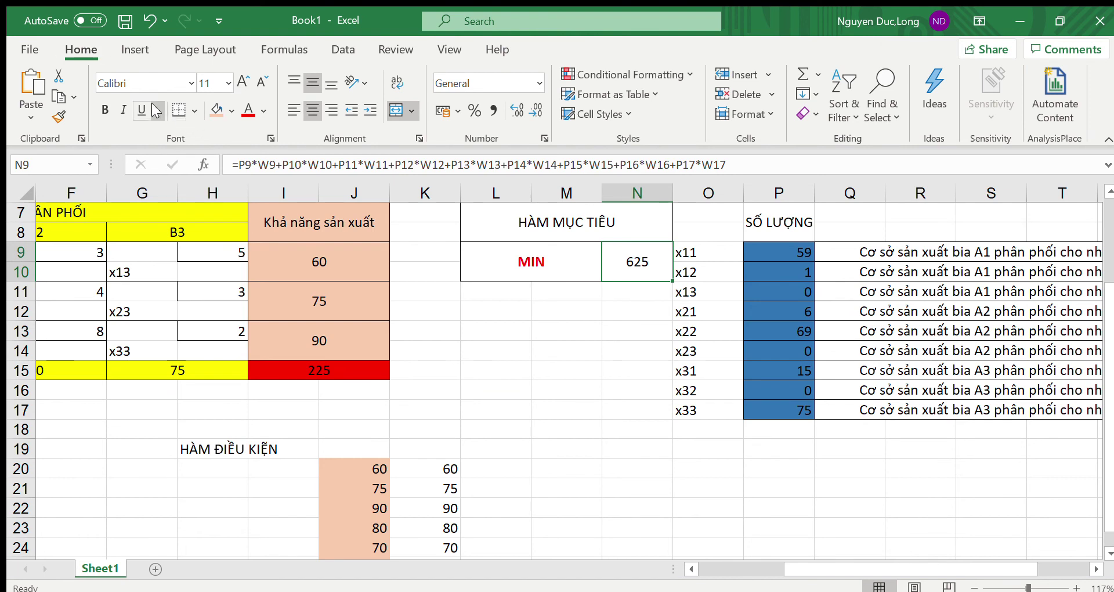
pyautogui.click(104, 109)
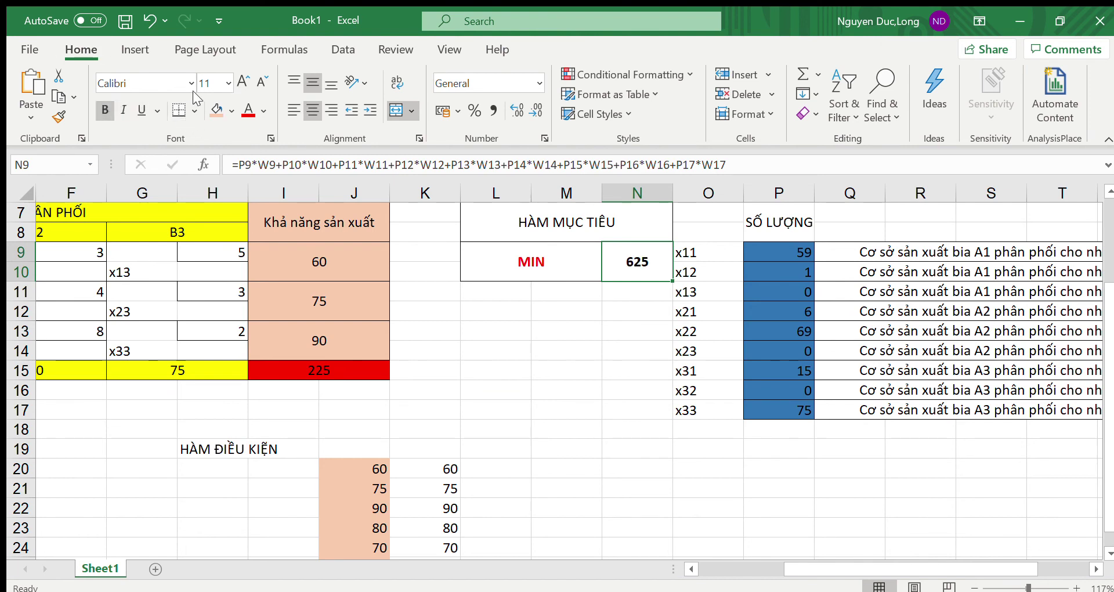
pyautogui.click(241, 82)
pyautogui.click(241, 82)
pyautogui.click(242, 81)
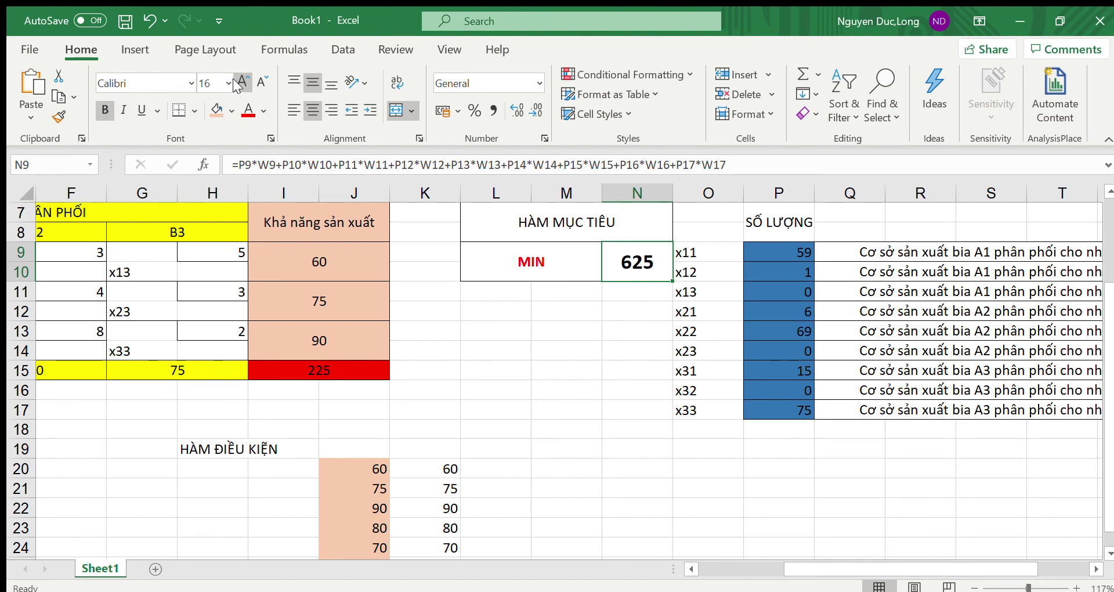
pyautogui.click(239, 82)
pyautogui.click(239, 82)
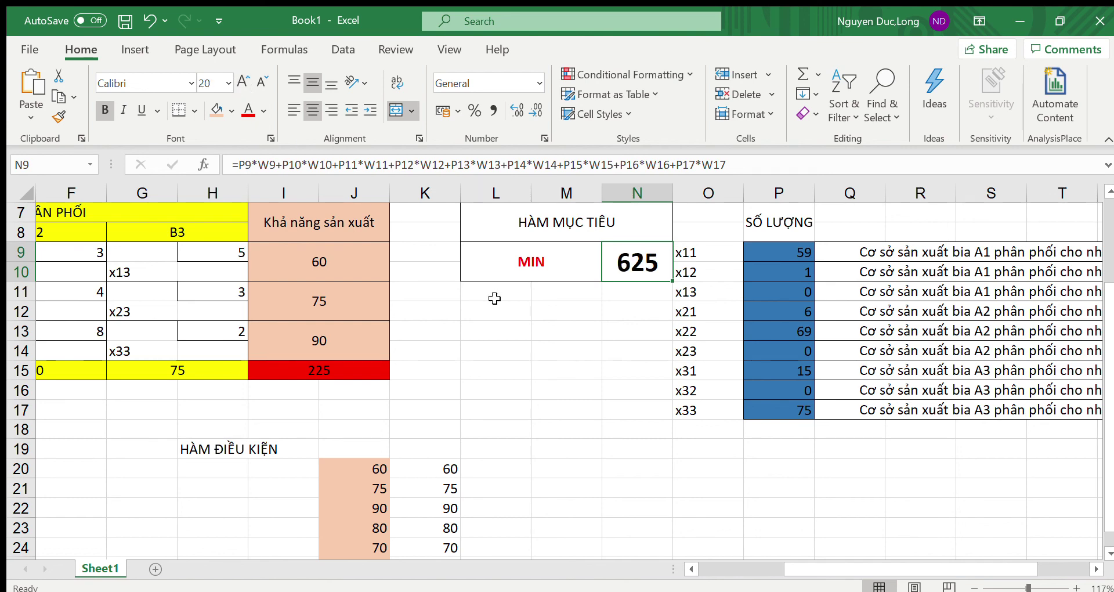
pyautogui.keyDown('ctrl'); pyautogui.scroll(-1, 494, 298); pyautogui.keyUp('ctrl')
pyautogui.scroll(2, 495, 298)
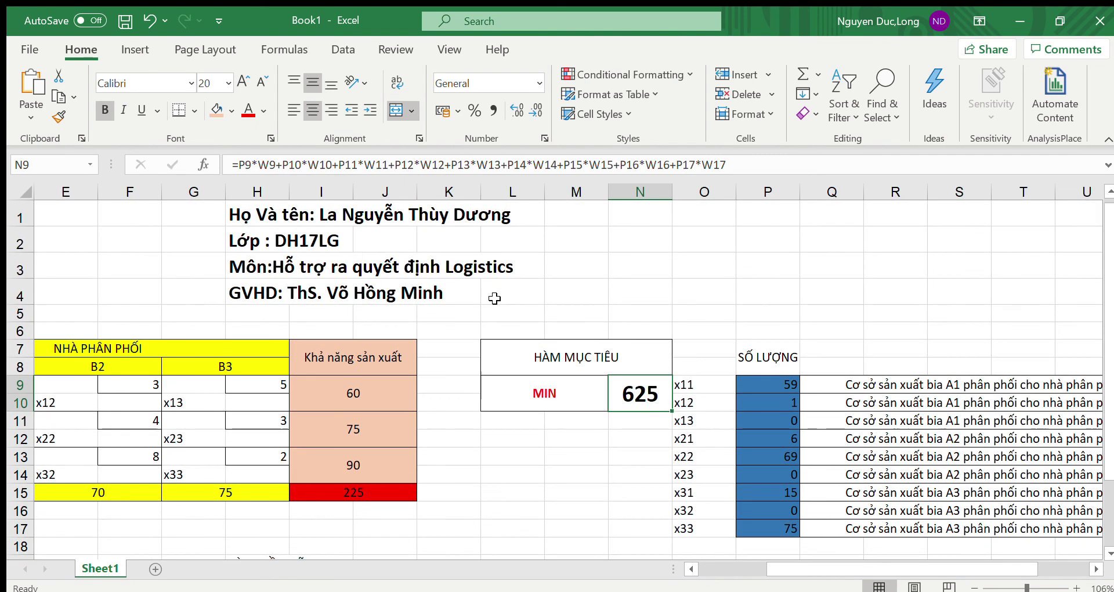